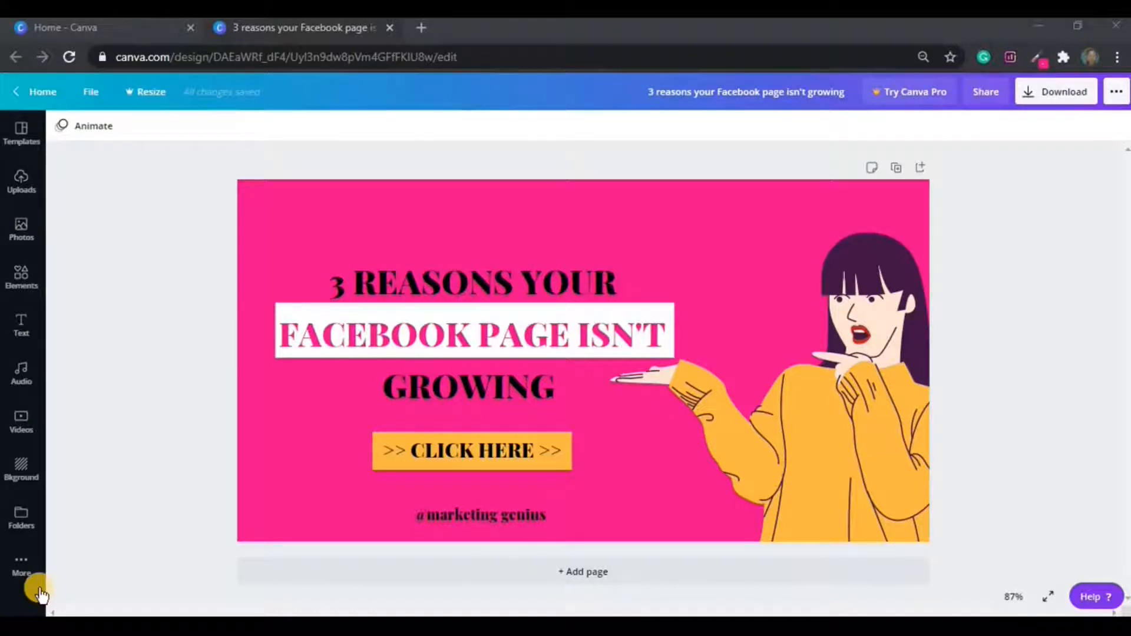
# Go to the Canva home page to open the blank pink Facebook design.
pyautogui.click(146, 34)
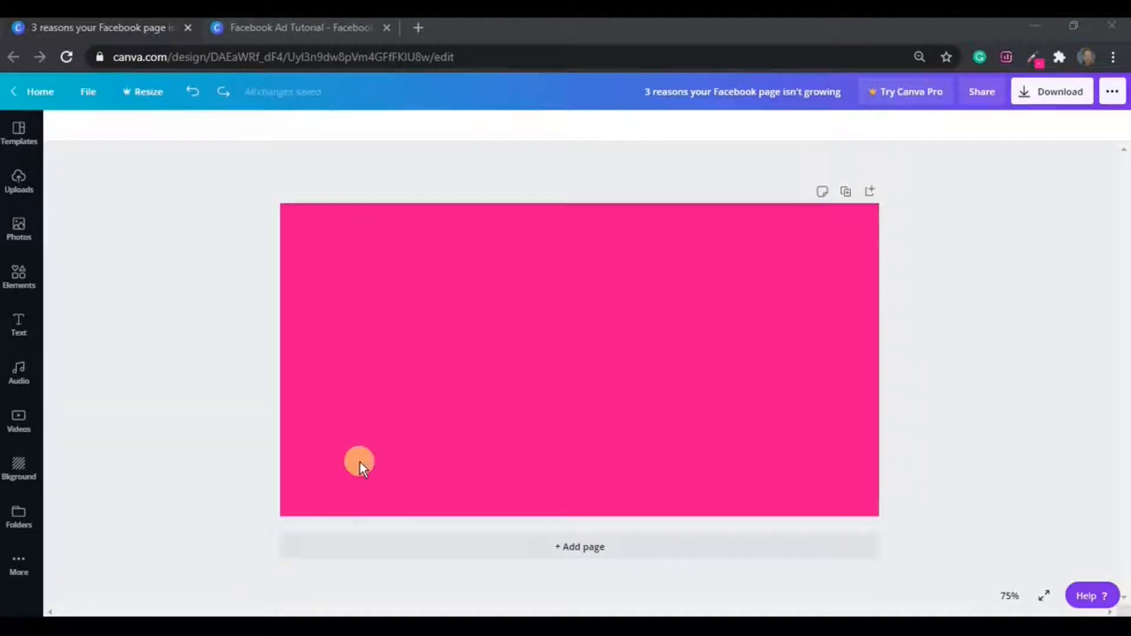
pyautogui.click(376, 446)
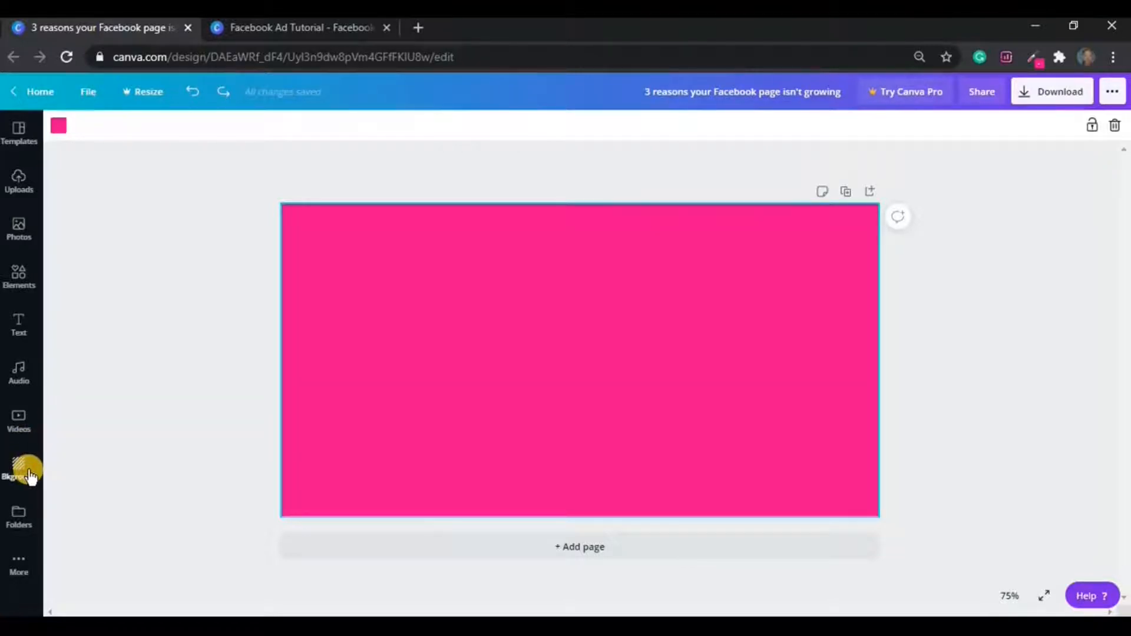
pyautogui.click(23, 470)
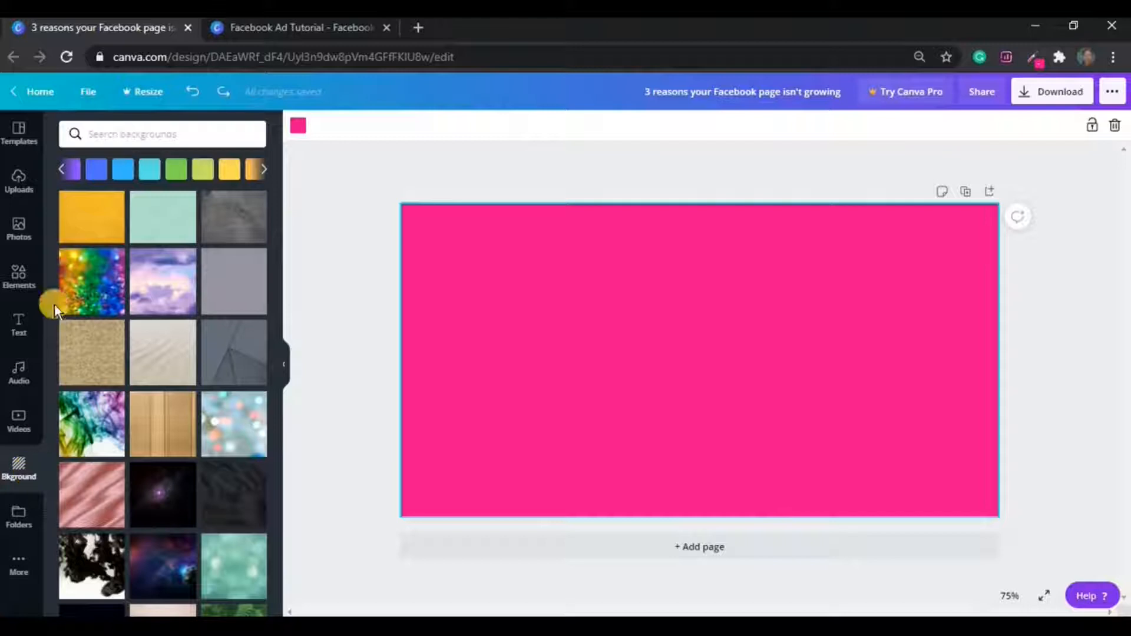
pyautogui.click(66, 171)
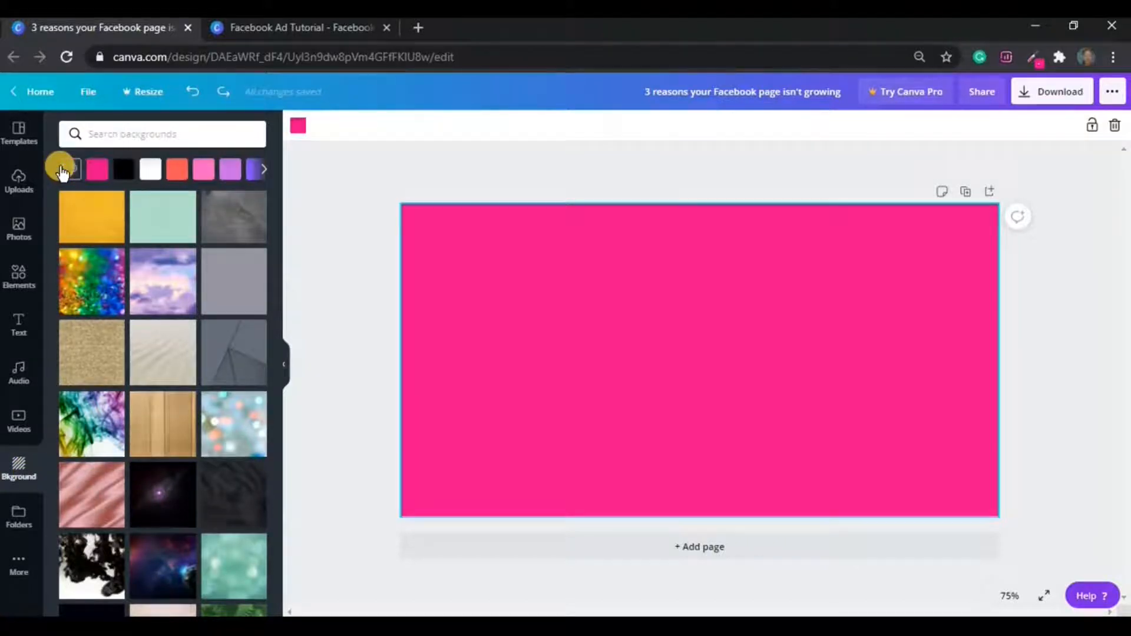
pyautogui.click(127, 172)
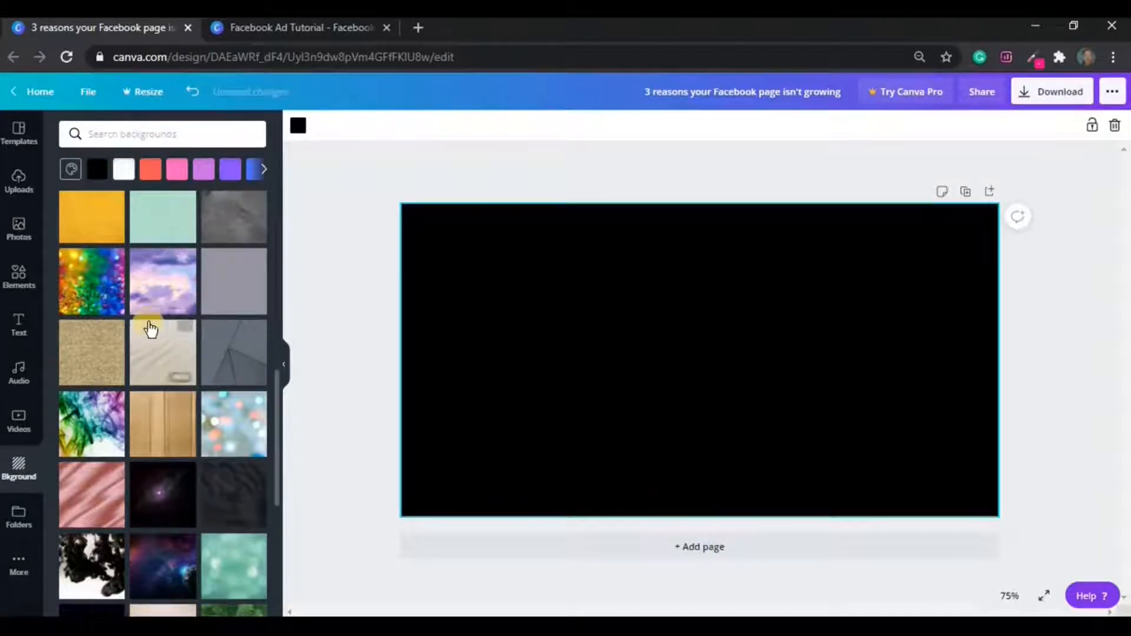
pyautogui.click(116, 299)
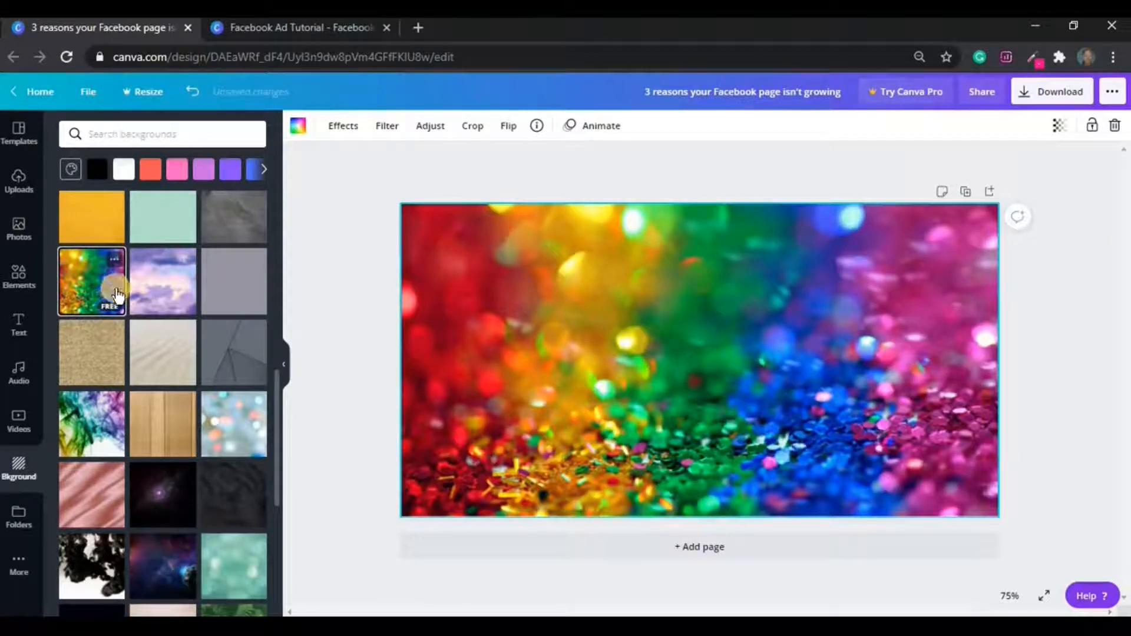
pyautogui.click(287, 364)
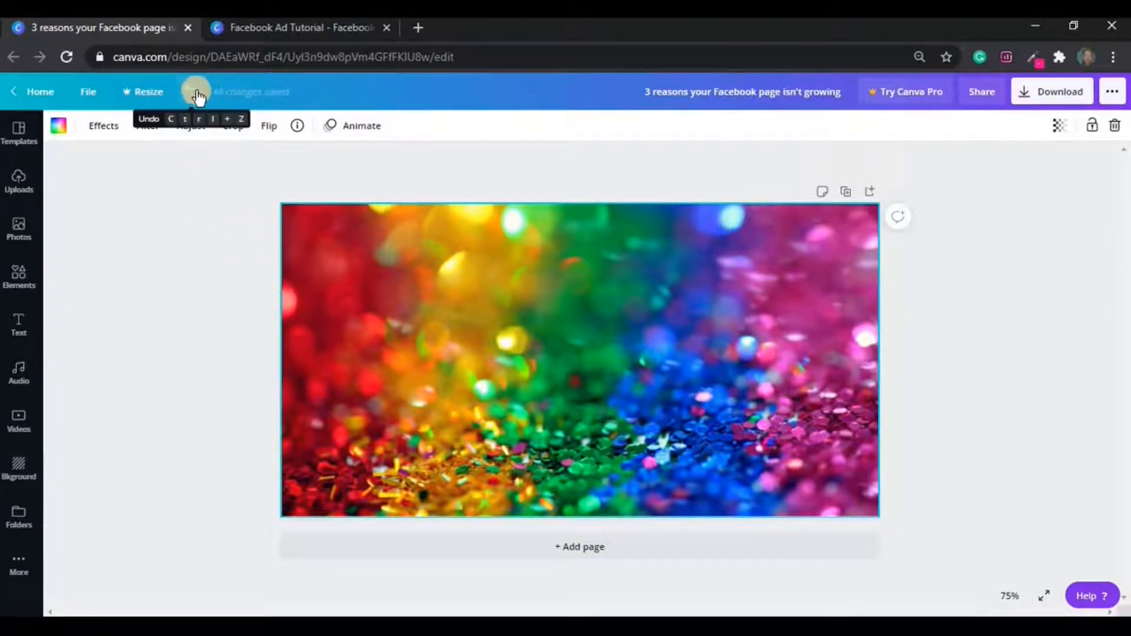
pyautogui.hotkey('ctrl', 'z')
pyautogui.hotkey('ctrl', 'z')
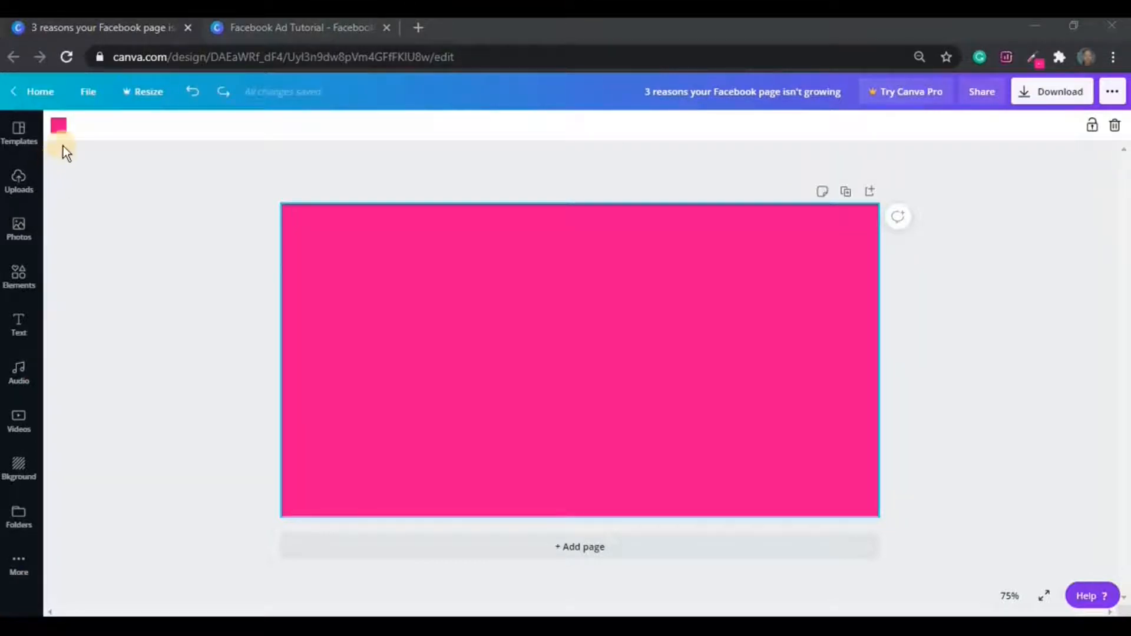
pyautogui.click(23, 275)
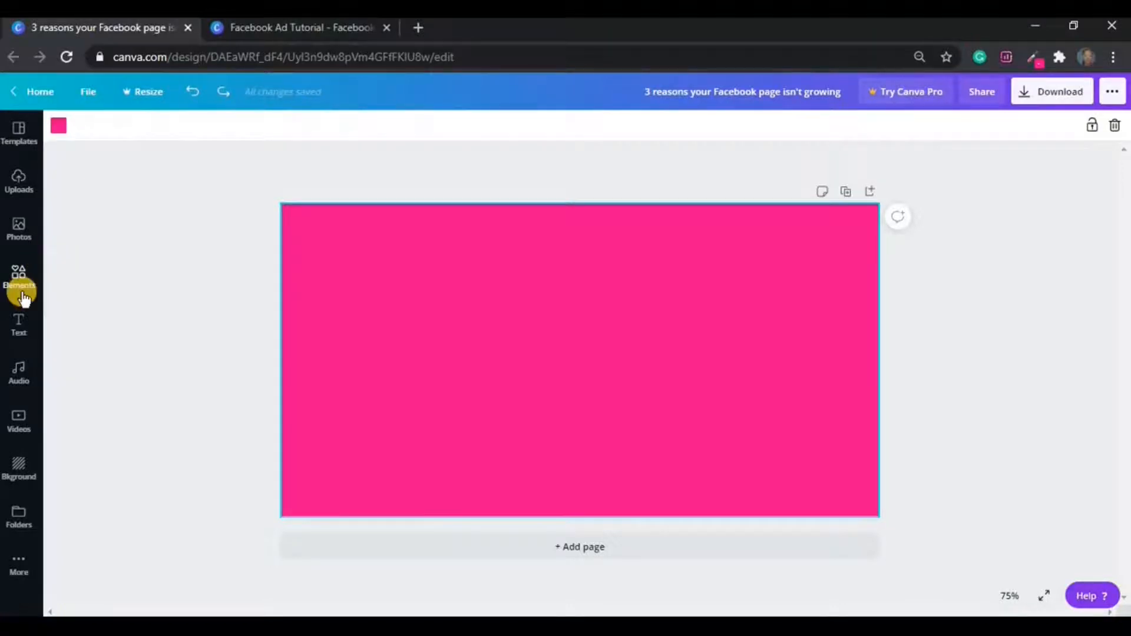
# Add the woman sticker from Recently Used and crop it to her upper body.
pyautogui.click(21, 277)
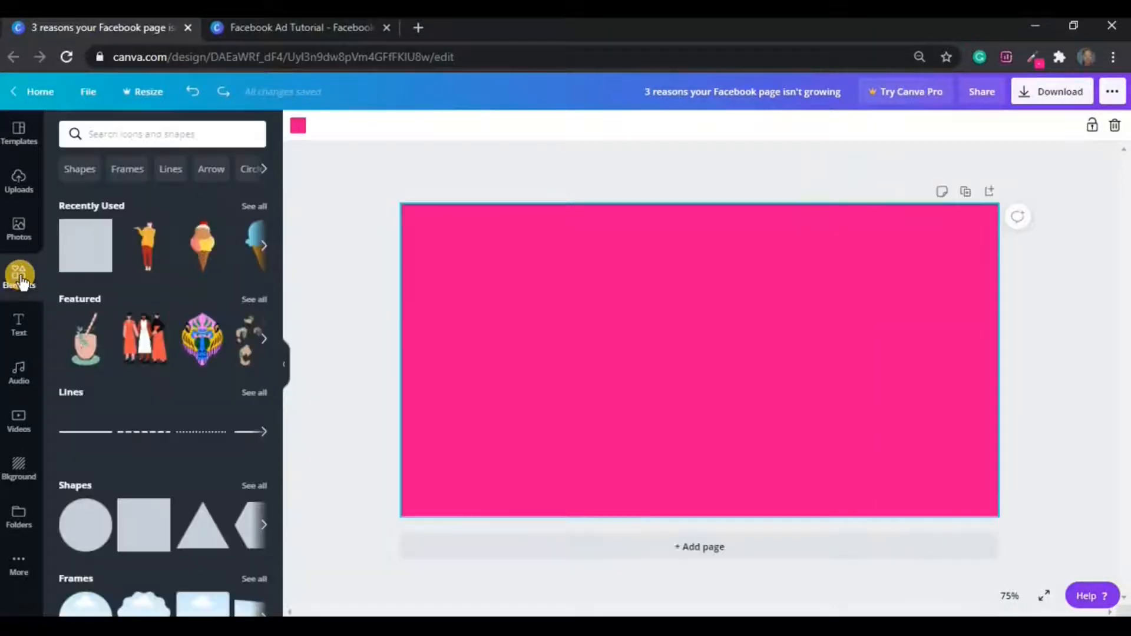
pyautogui.click(148, 247)
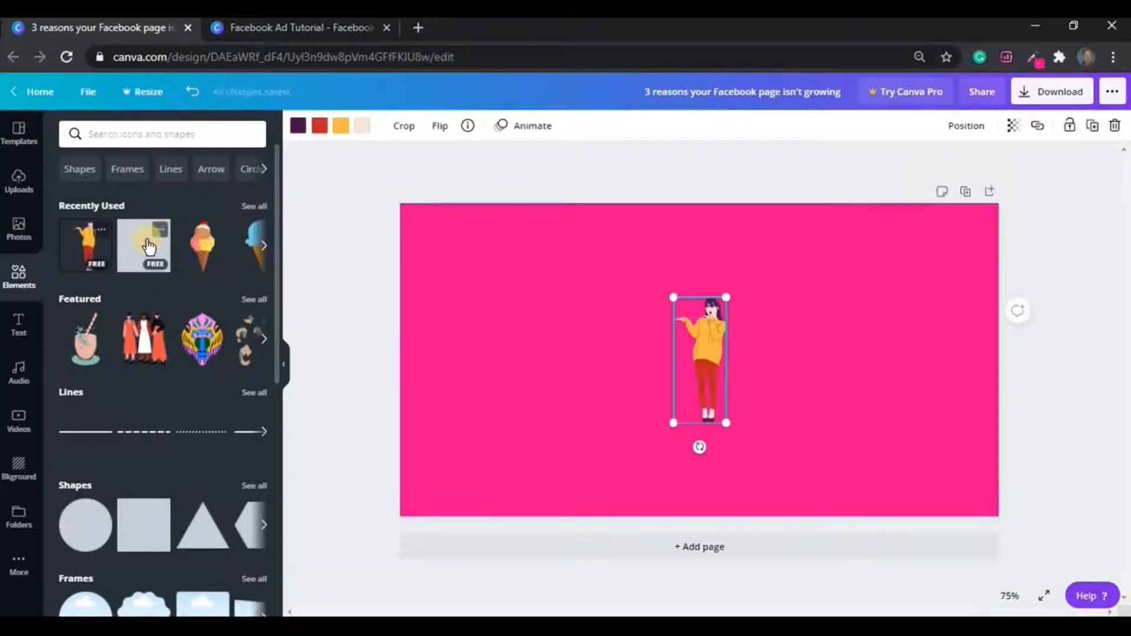
pyautogui.click(285, 367)
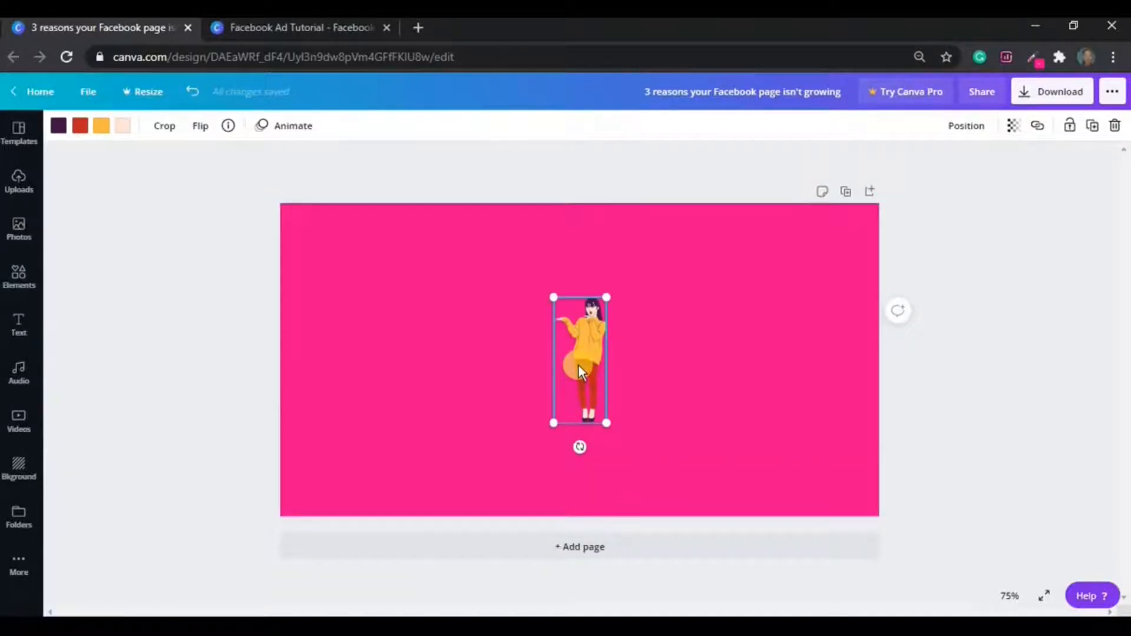
pyautogui.click(162, 124)
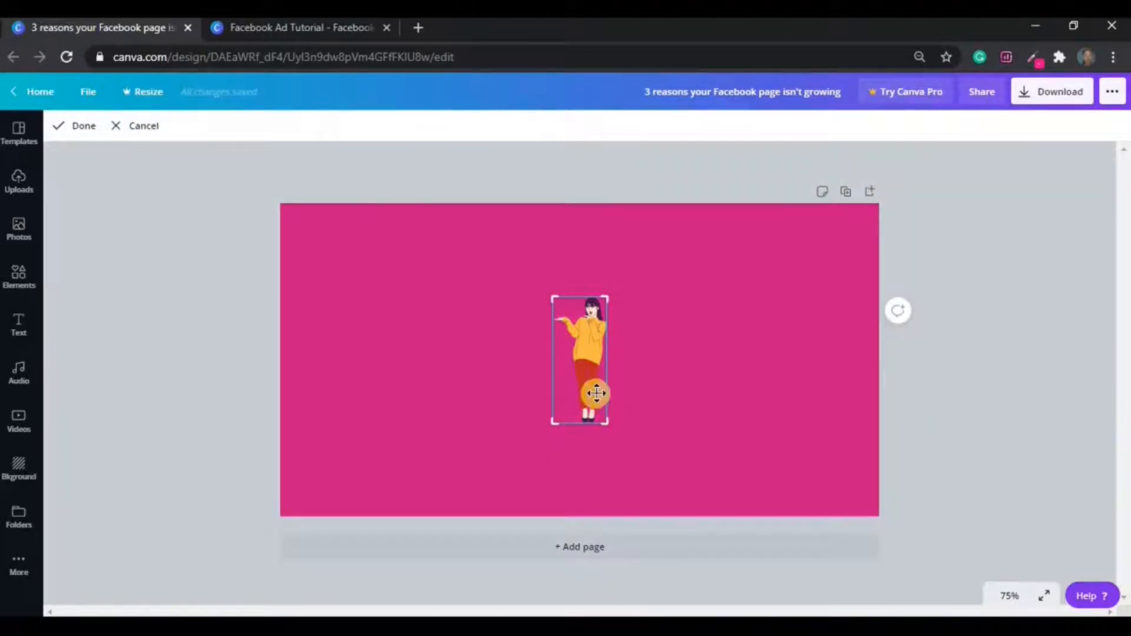
pyautogui.moveTo(606, 422); pyautogui.dragTo(612, 352)
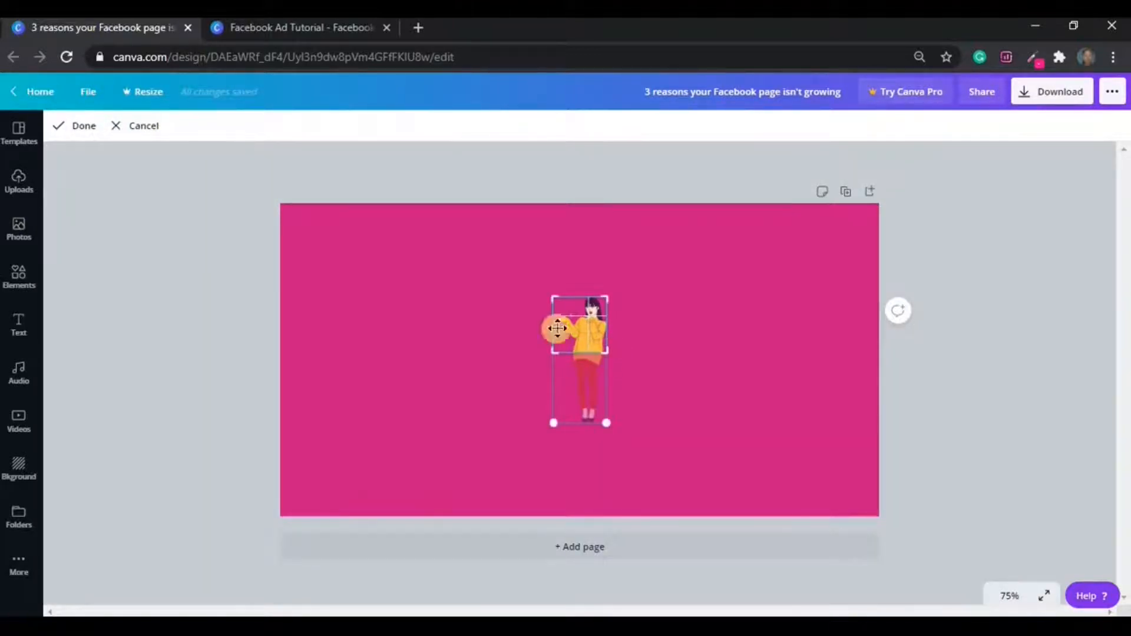
pyautogui.click(70, 126)
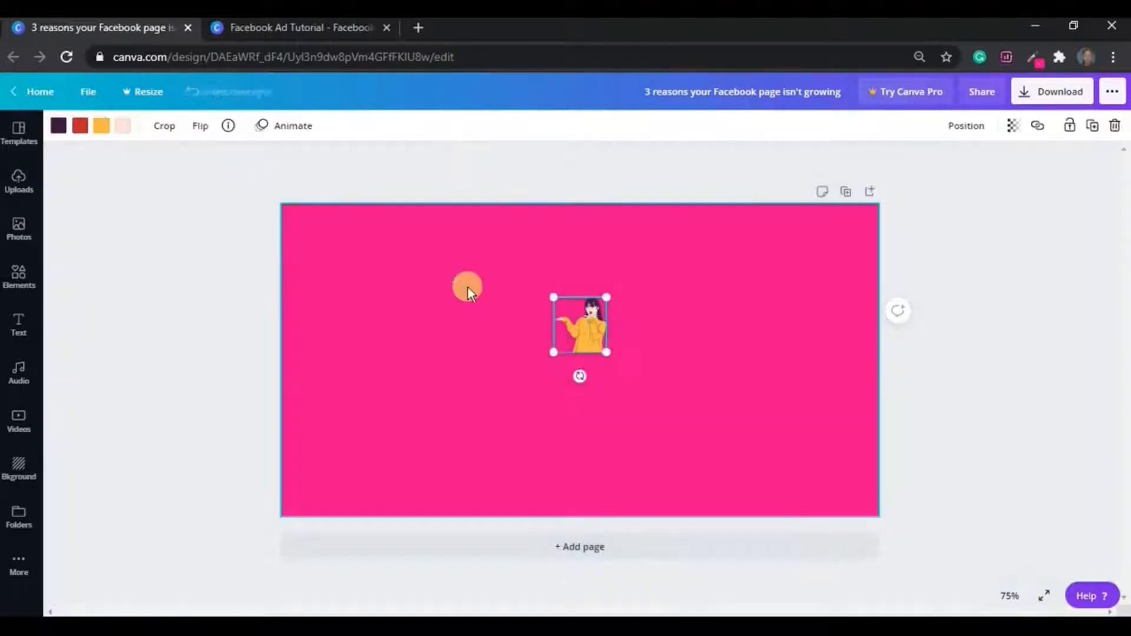
# Enlarge the cropped woman to about 565 by 585 along the page's right edge.
pyautogui.moveTo(607, 352); pyautogui.dragTo(866, 542)
pyautogui.moveTo(678, 457); pyautogui.dragTo(750, 422)
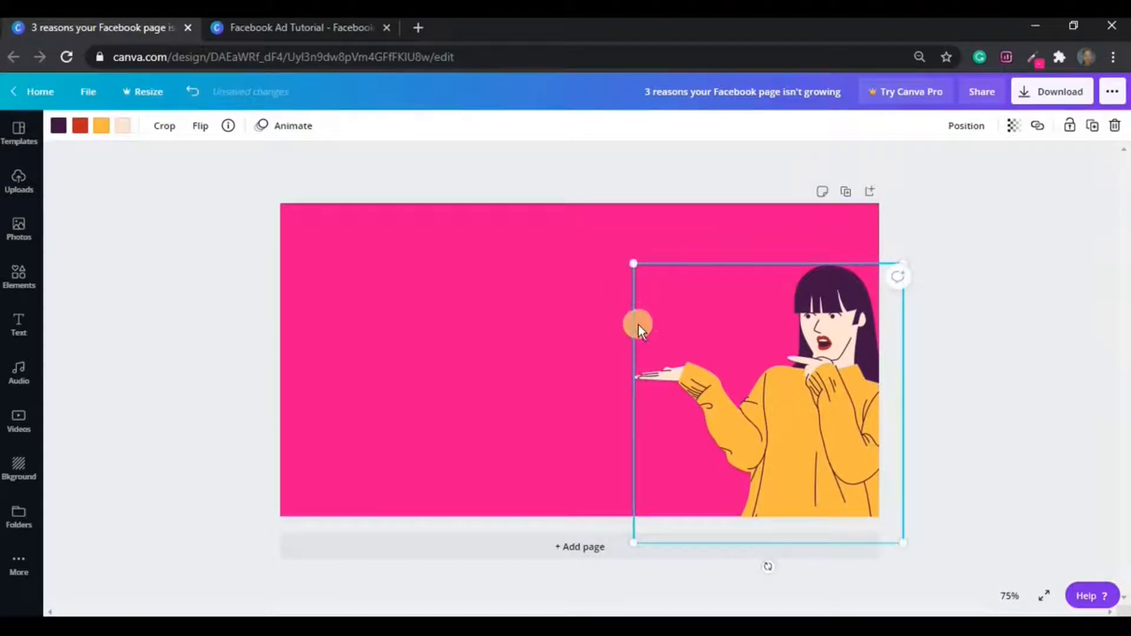
pyautogui.moveTo(633, 263); pyautogui.dragTo(616, 246)
pyautogui.click(972, 383)
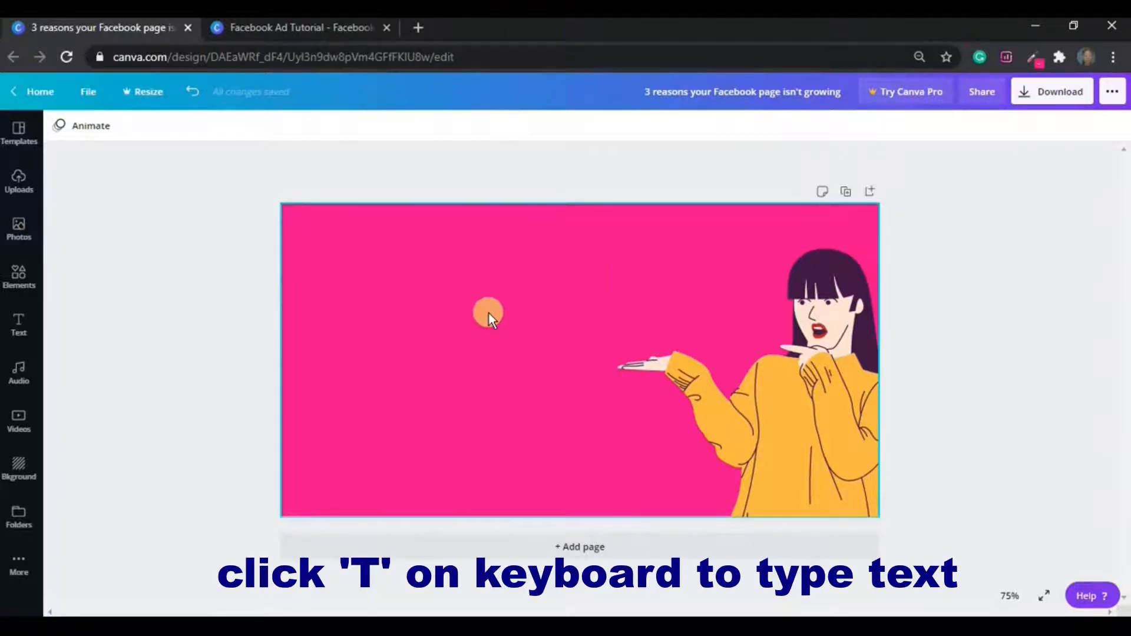
# Add a size 36.3 text box reading '3 reasons your Facebook page isn't growing'.
pyautogui.press('t')
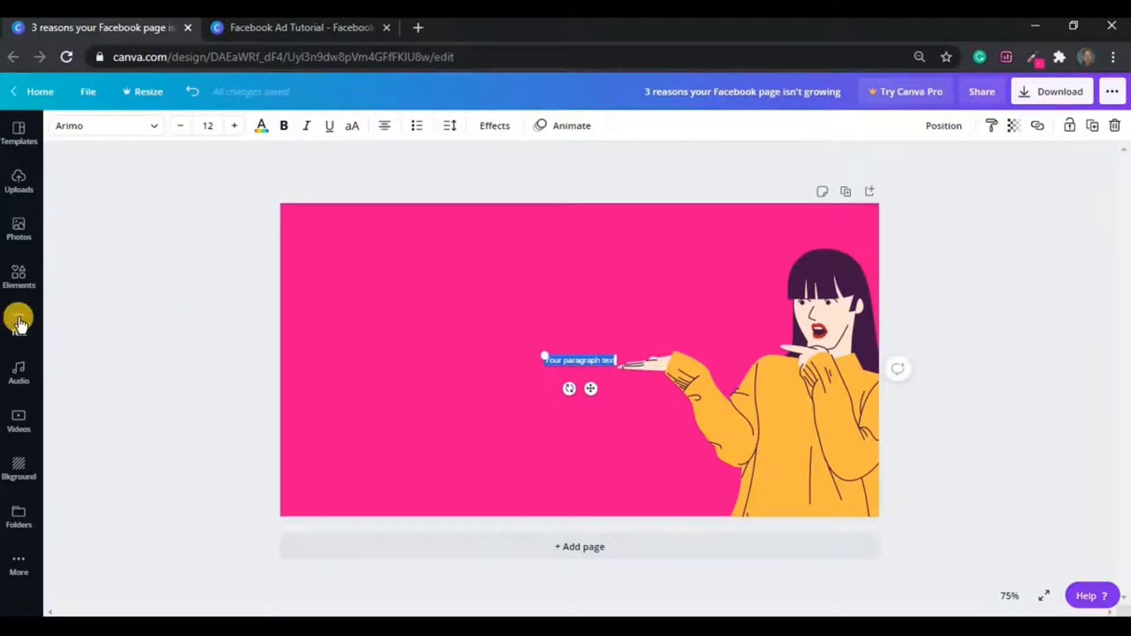
pyautogui.moveTo(543, 354); pyautogui.dragTo(403, 327)
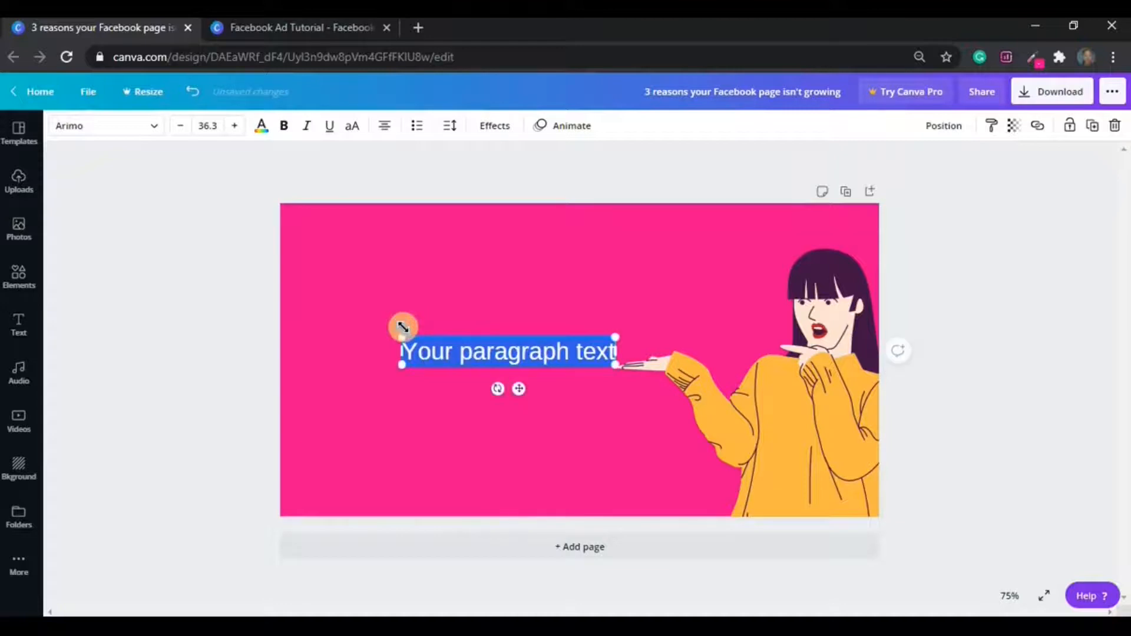
pyautogui.press('BackSpace')
pyautogui.write('3 reasons')
pyautogui.click(404, 327)
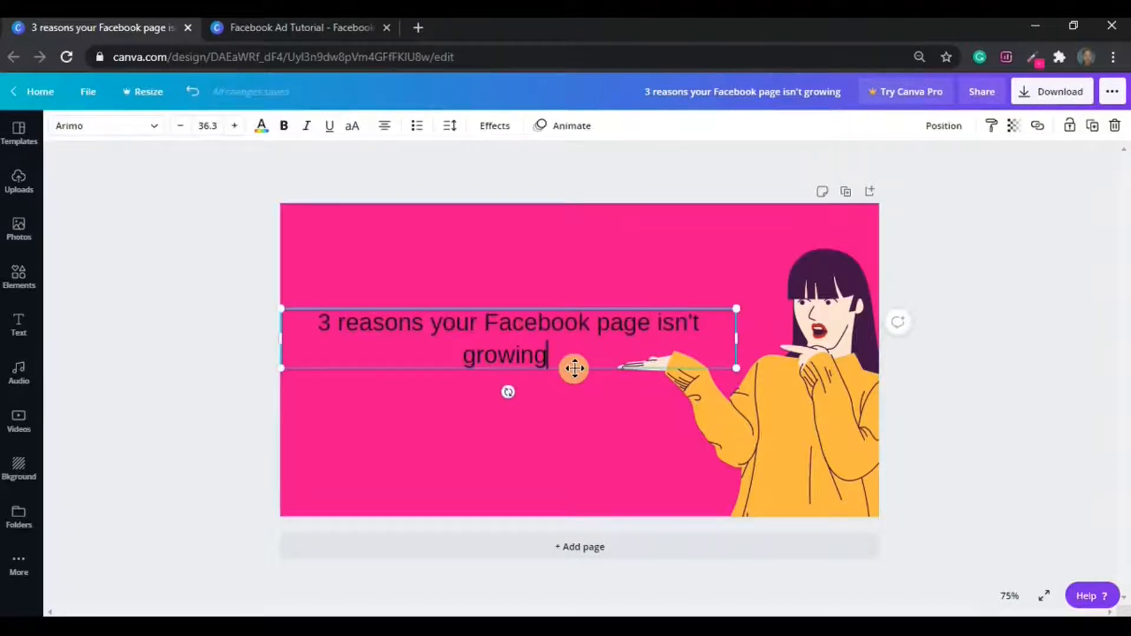
# Move the heading up toward the top of the page beside the woman's hand.
pyautogui.click(567, 405)
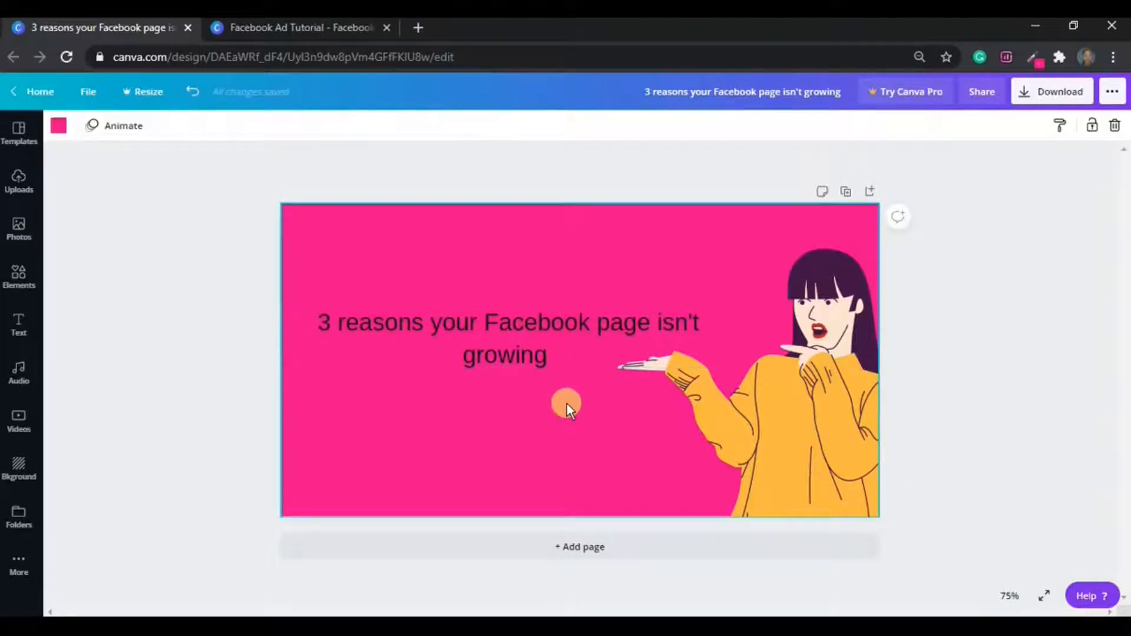
pyautogui.click(567, 363)
pyautogui.moveTo(584, 348); pyautogui.dragTo(595, 317)
pyautogui.click(575, 363)
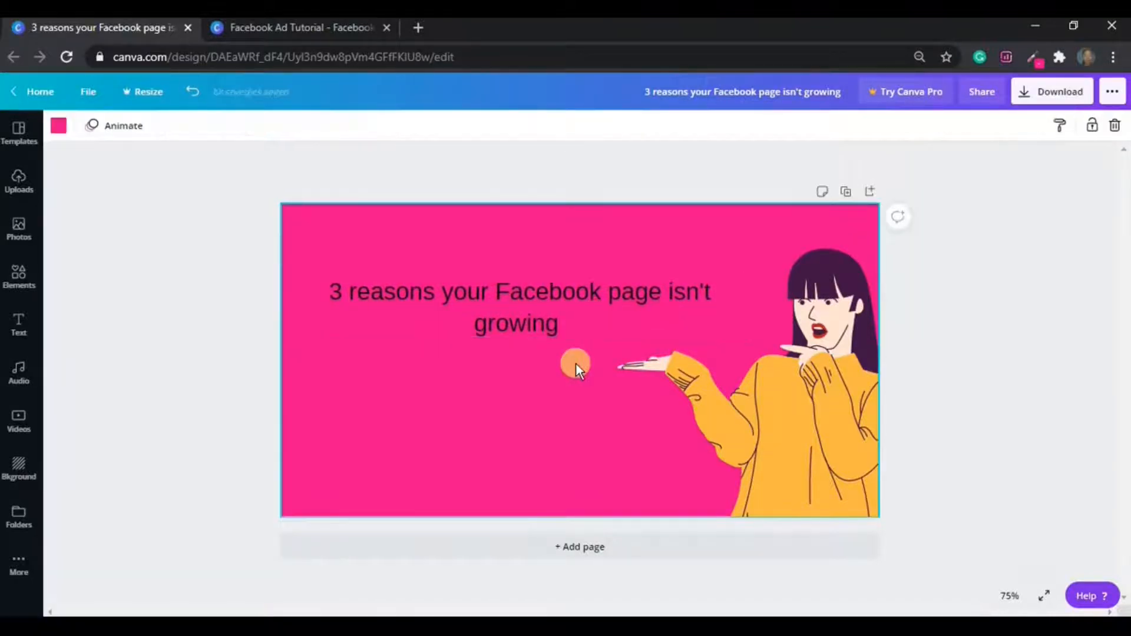
# Make the heading all capital letters.
pyautogui.click(546, 316)
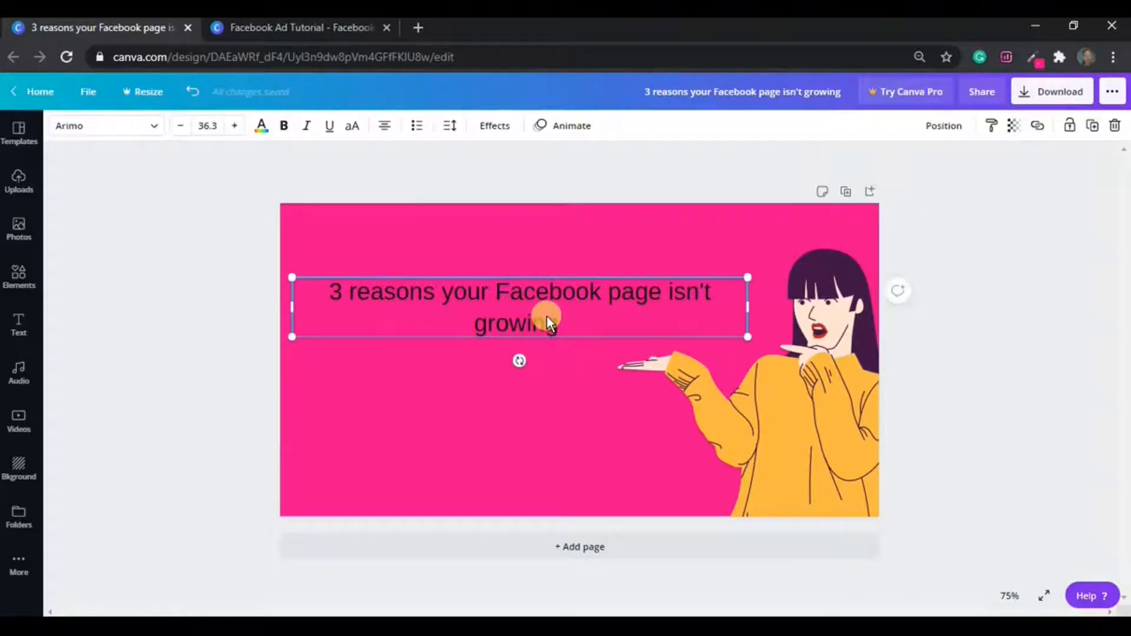
pyautogui.click(352, 127)
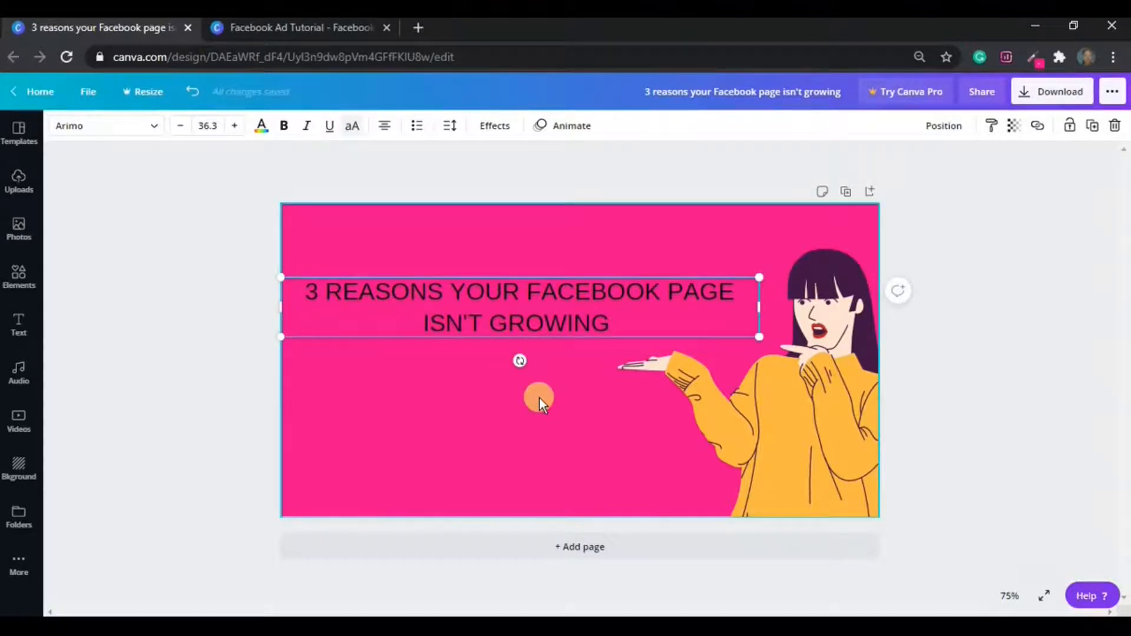
pyautogui.click(577, 400)
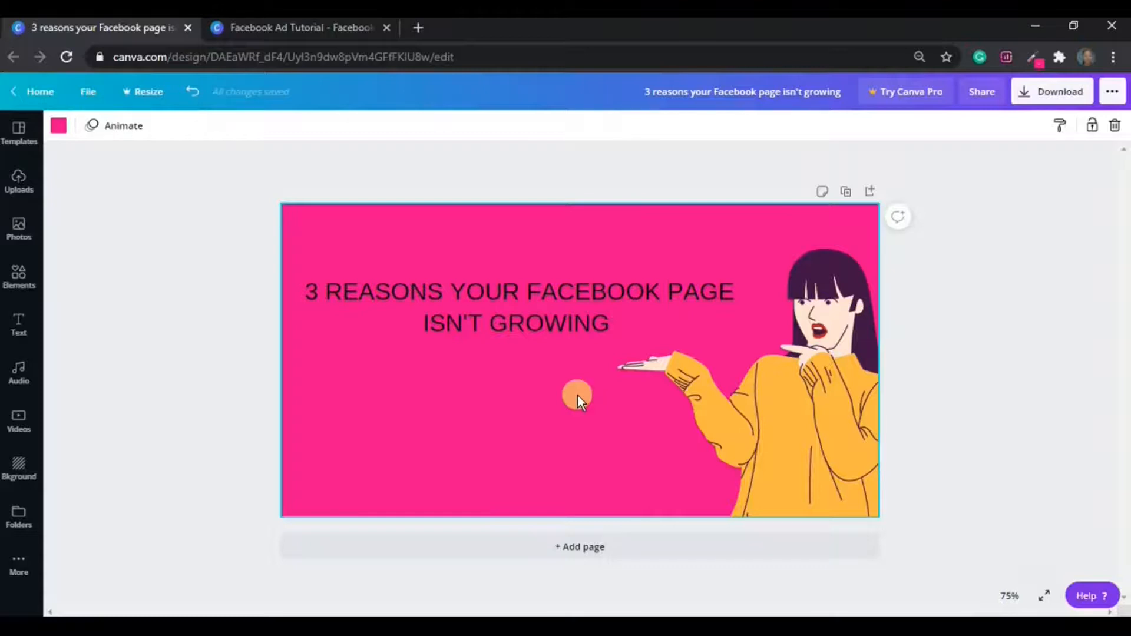
# Set the headline's font size to 43.
pyautogui.click(585, 318)
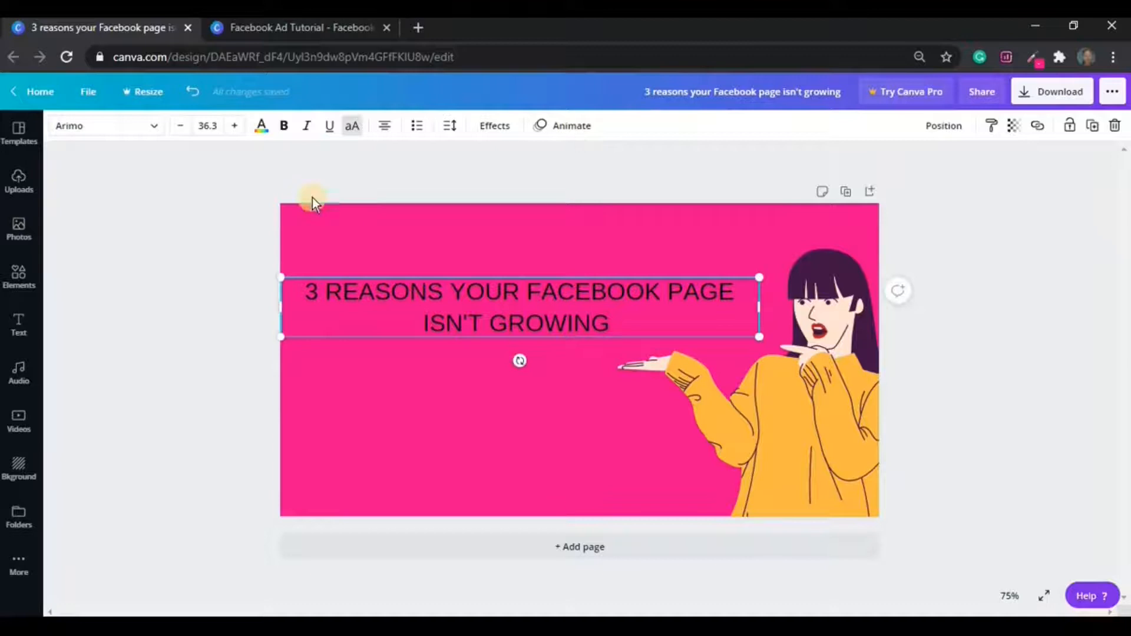
pyautogui.click(214, 125)
pyautogui.click(214, 126)
pyautogui.click(214, 126)
pyautogui.write('43')
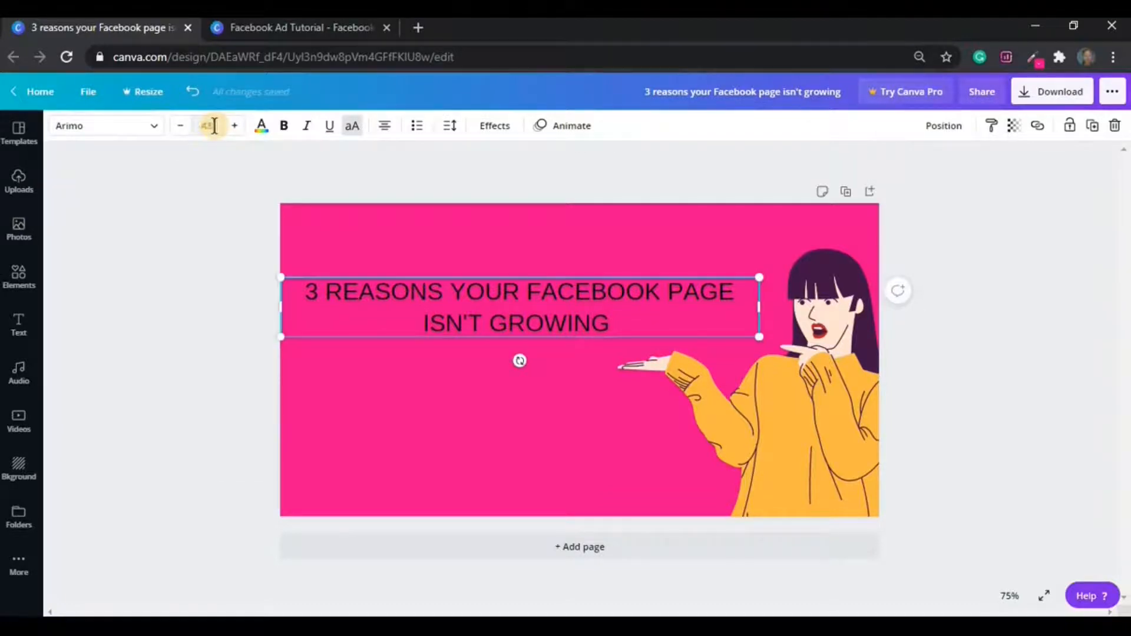
pyautogui.press('Return')
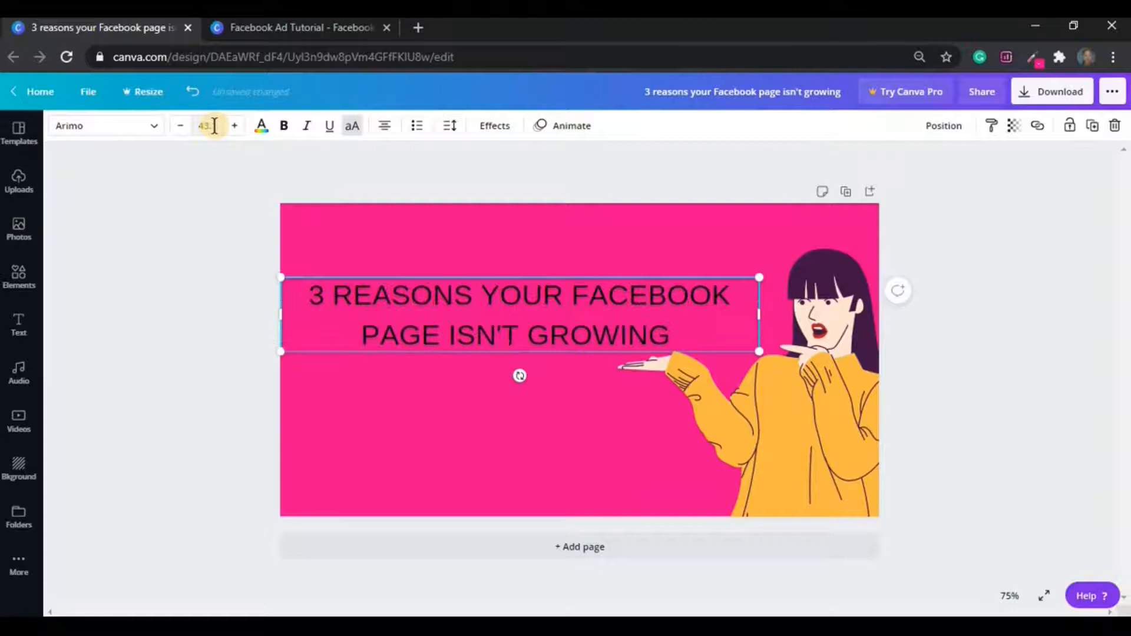
pyautogui.click(404, 421)
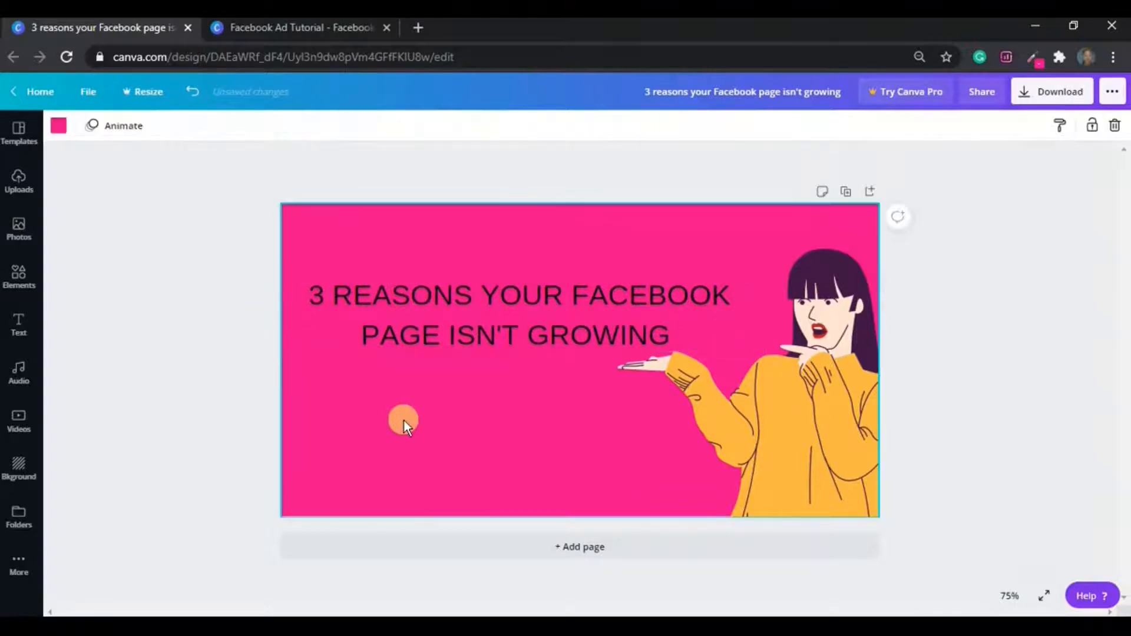
# Change the headline font to Playfair Display Black.
pyautogui.click(493, 309)
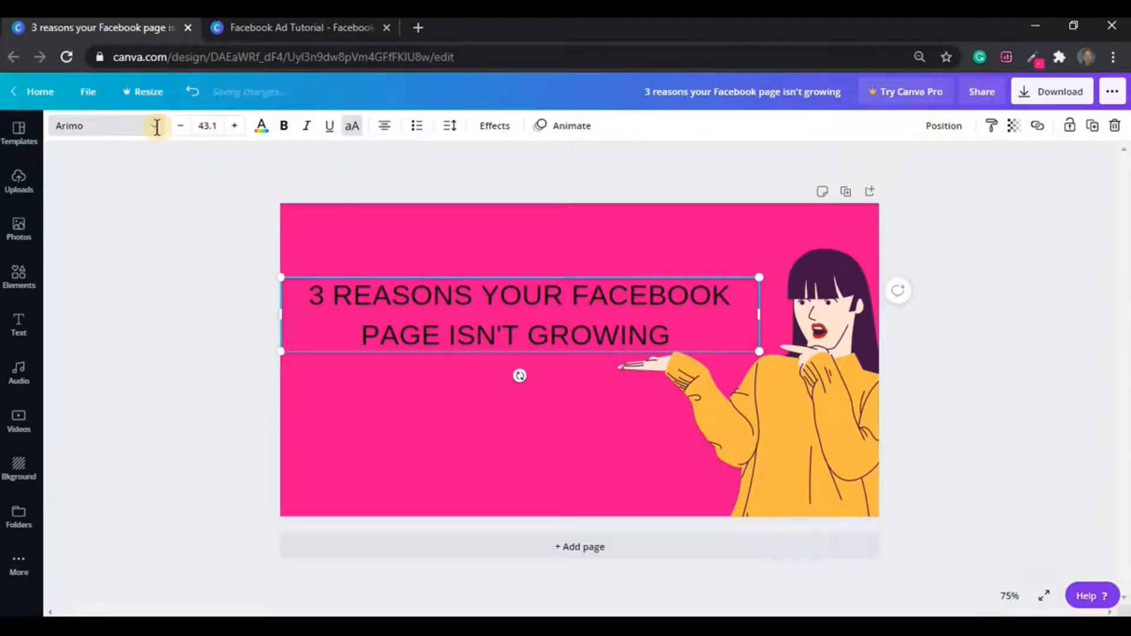
pyautogui.click(156, 128)
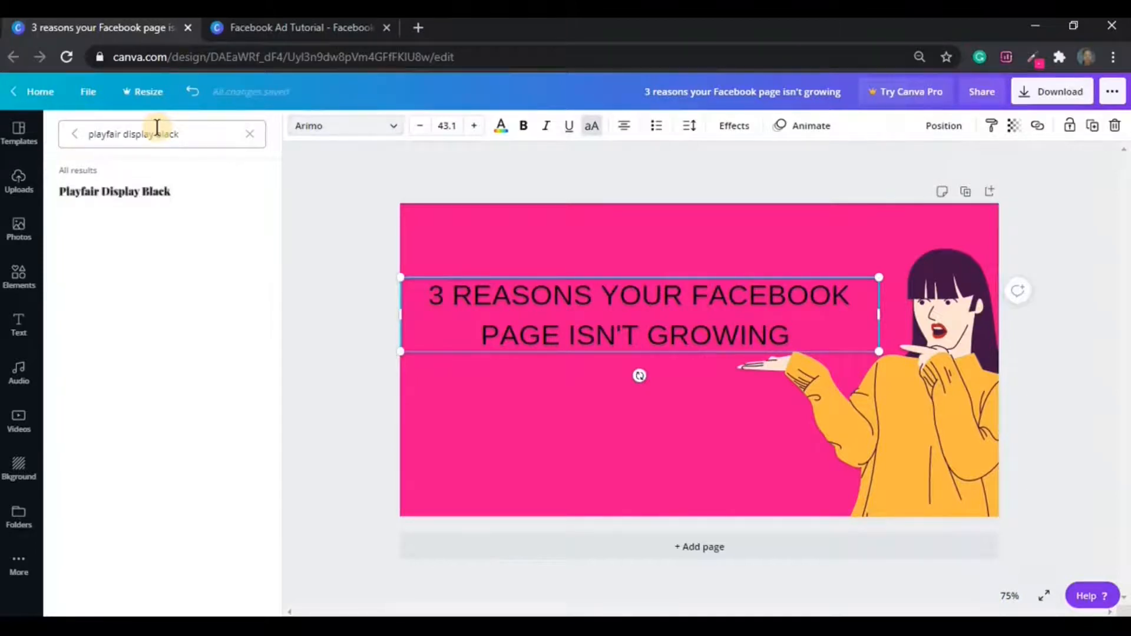
pyautogui.click(172, 194)
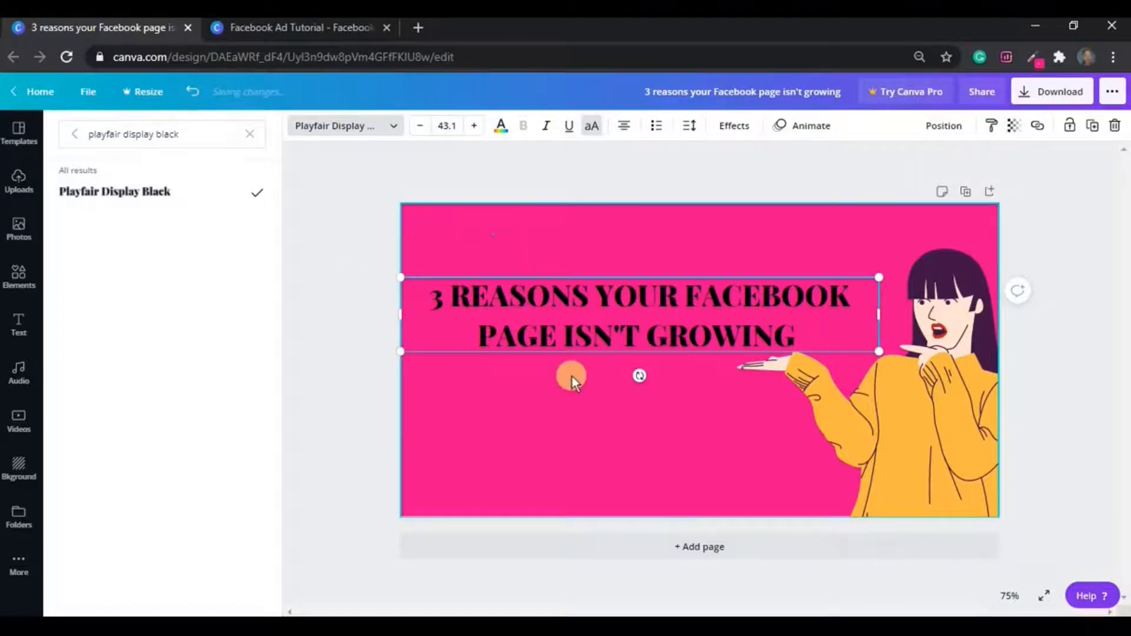
pyautogui.click(589, 411)
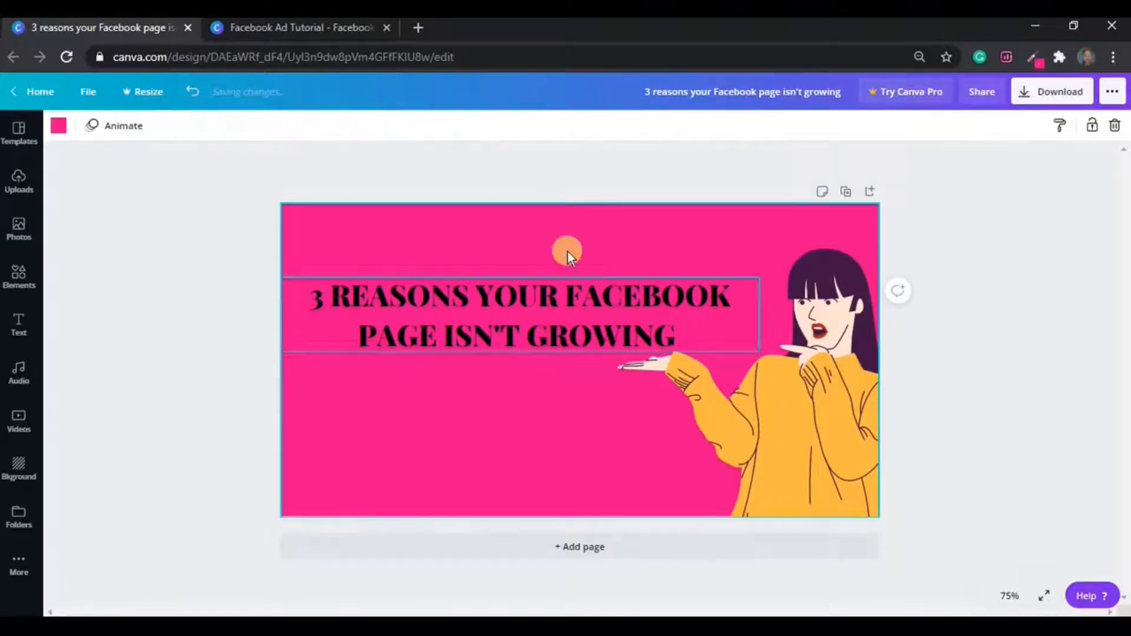
# Pull the headline's right edge in to wrap it onto three lines, then shift it right and down.
pyautogui.click(558, 302)
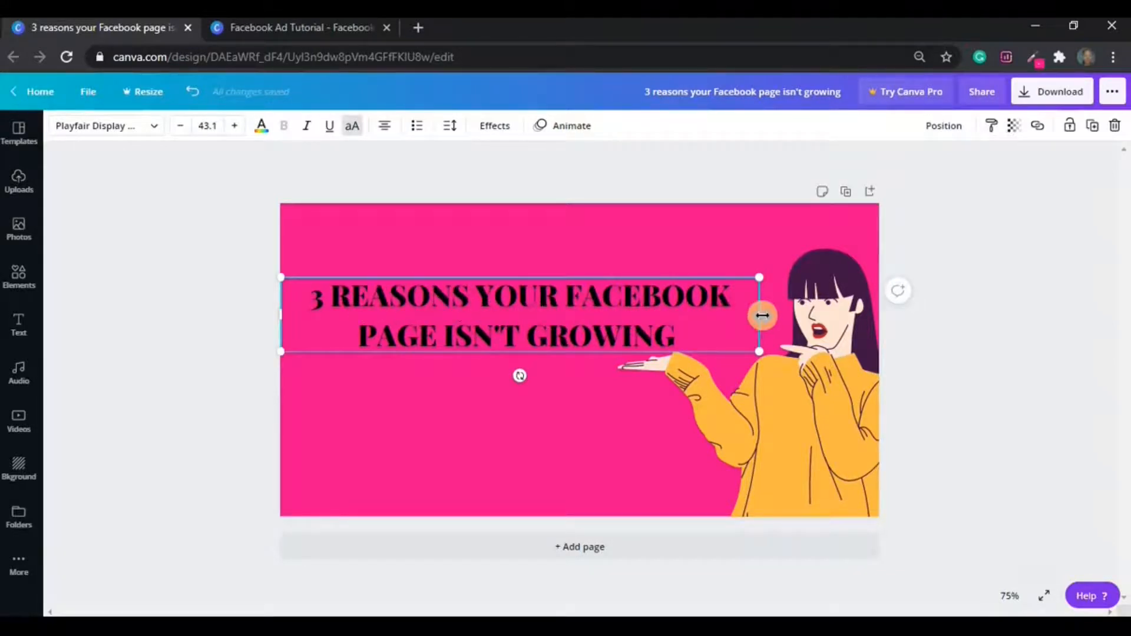
pyautogui.moveTo(764, 315); pyautogui.dragTo(656, 322)
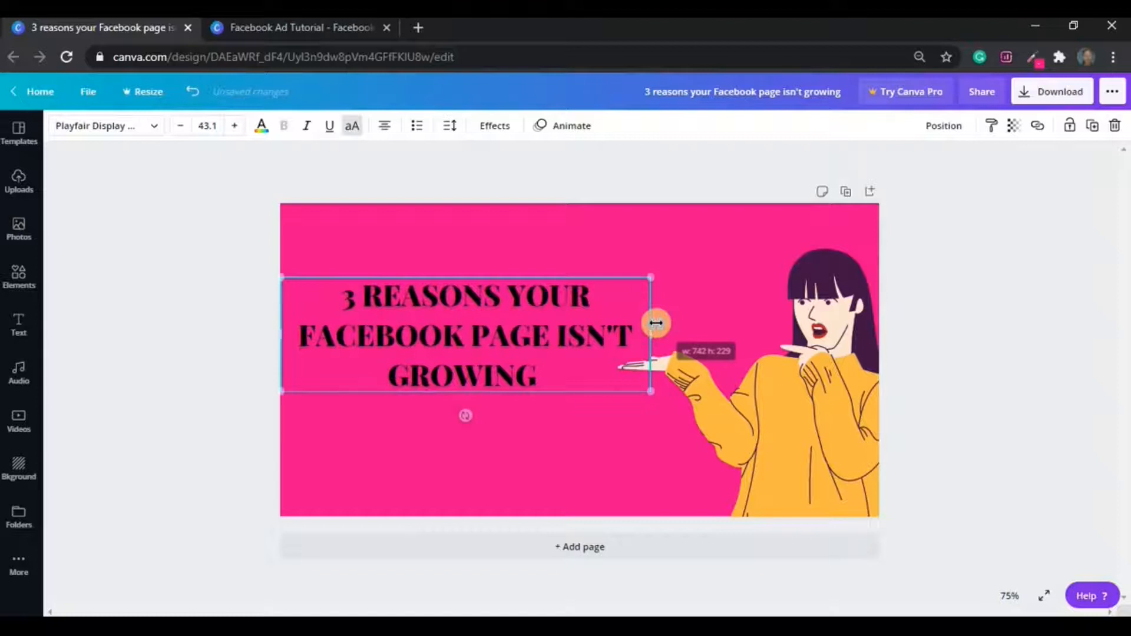
pyautogui.moveTo(592, 373); pyautogui.dragTo(617, 371)
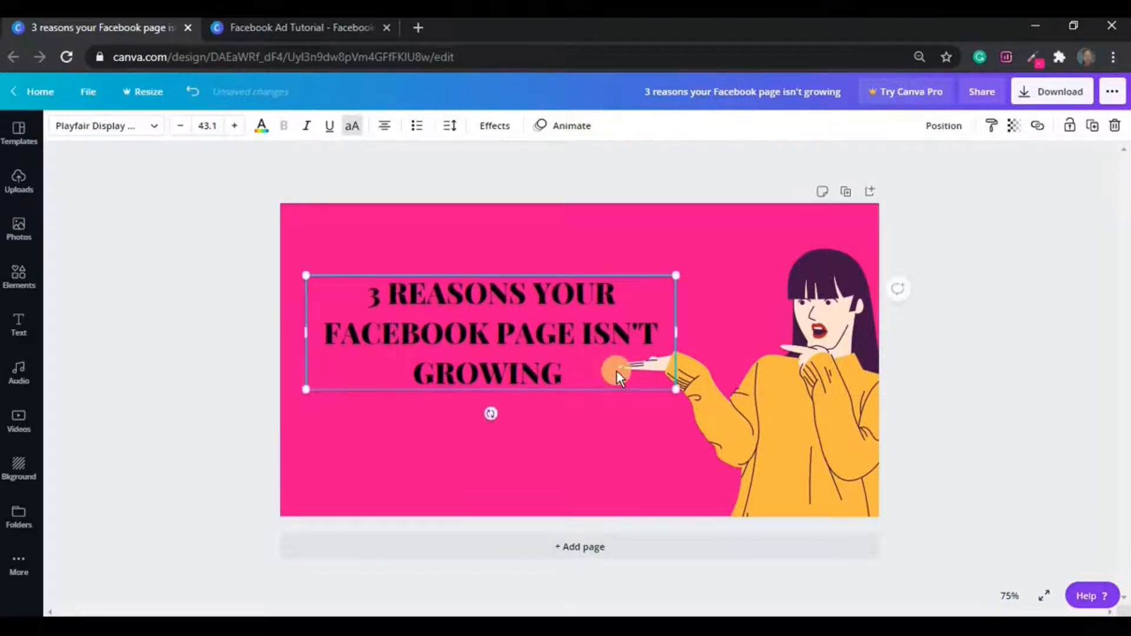
pyautogui.click(581, 450)
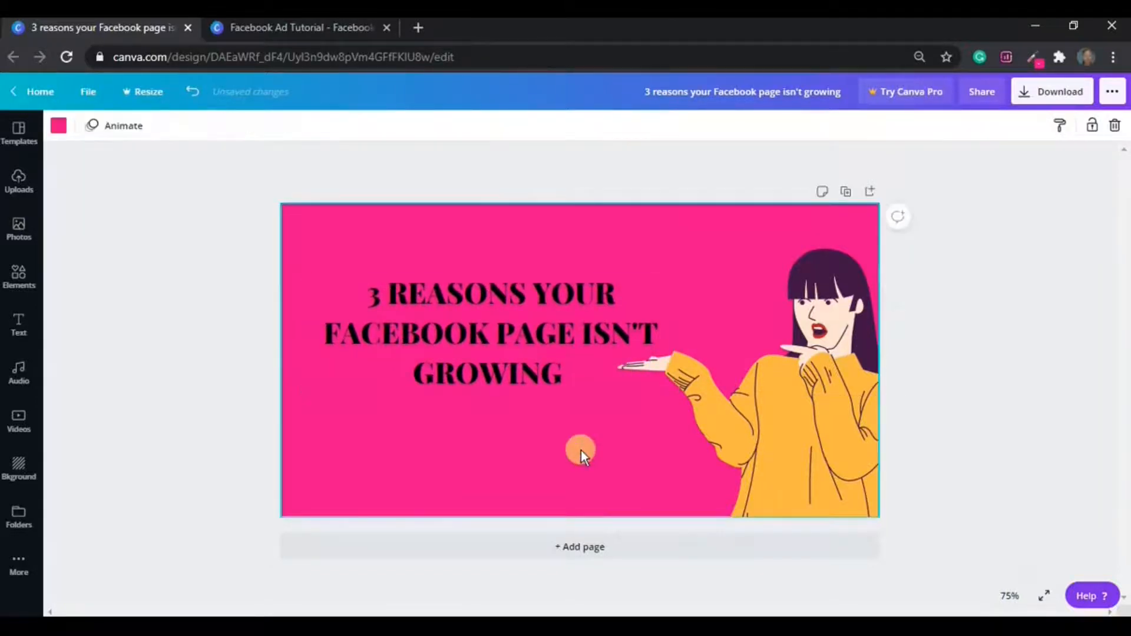
pyautogui.click(571, 334)
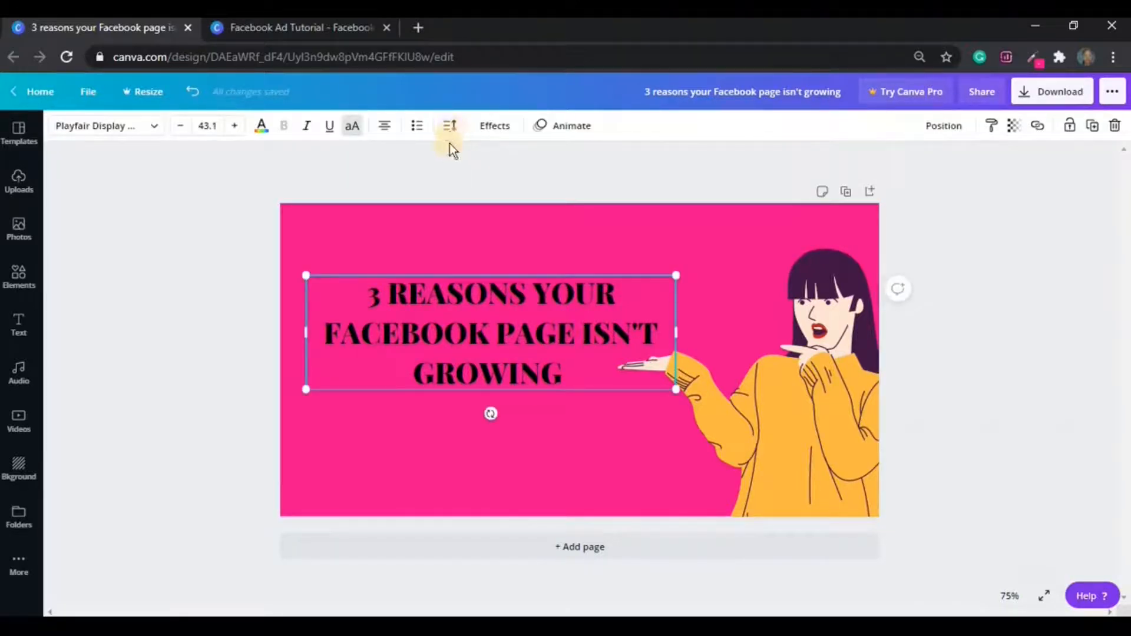
# Set the headline's line height to 1.50 and nudge it up-left onto the snap guide.
pyautogui.click(450, 125)
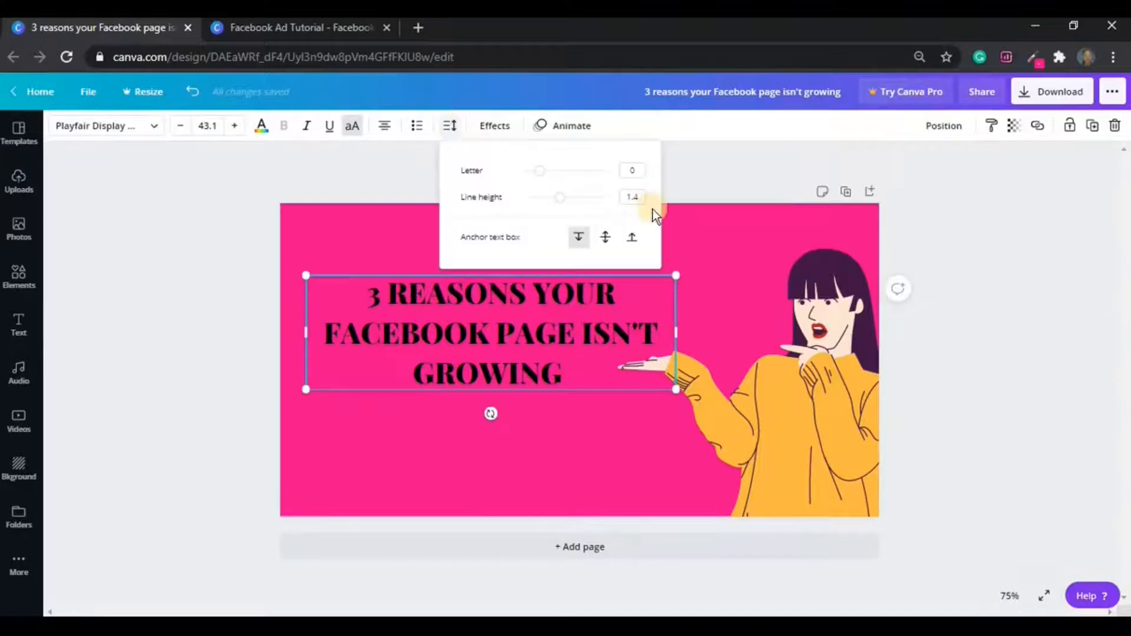
pyautogui.click(634, 197)
pyautogui.write('1.50')
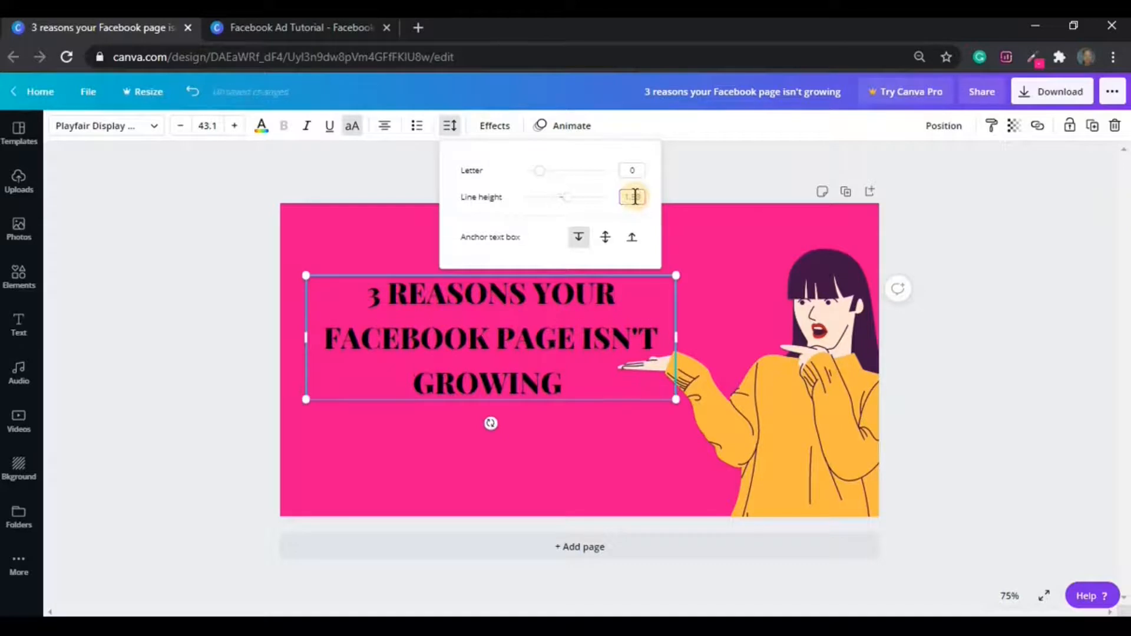
pyautogui.click(575, 476)
pyautogui.moveTo(573, 363); pyautogui.dragTo(573, 360)
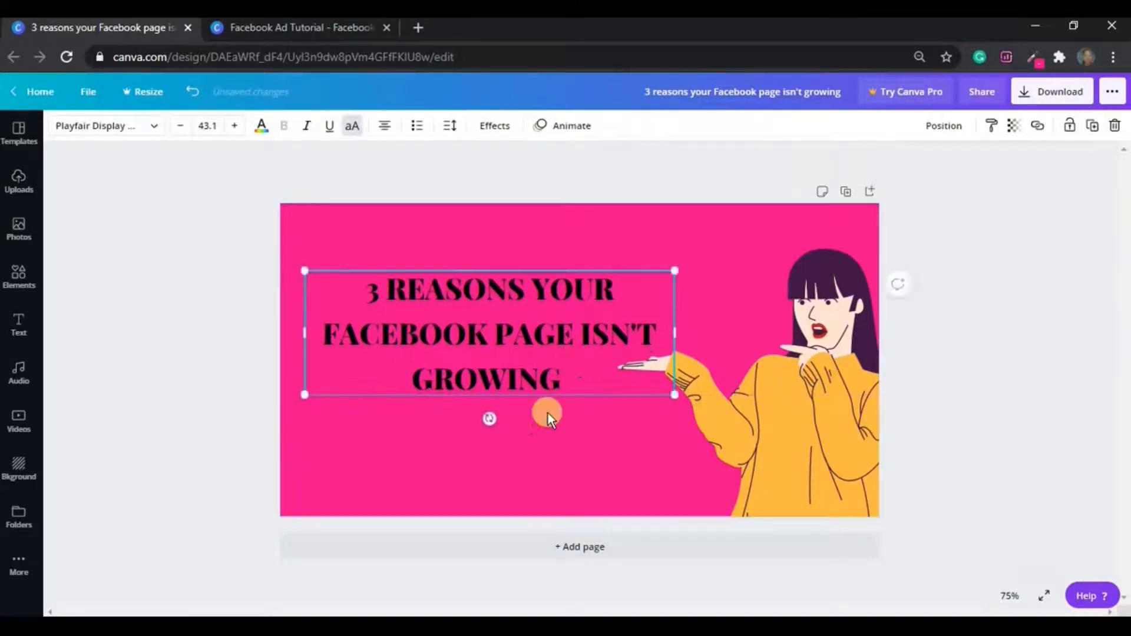
pyautogui.click(545, 448)
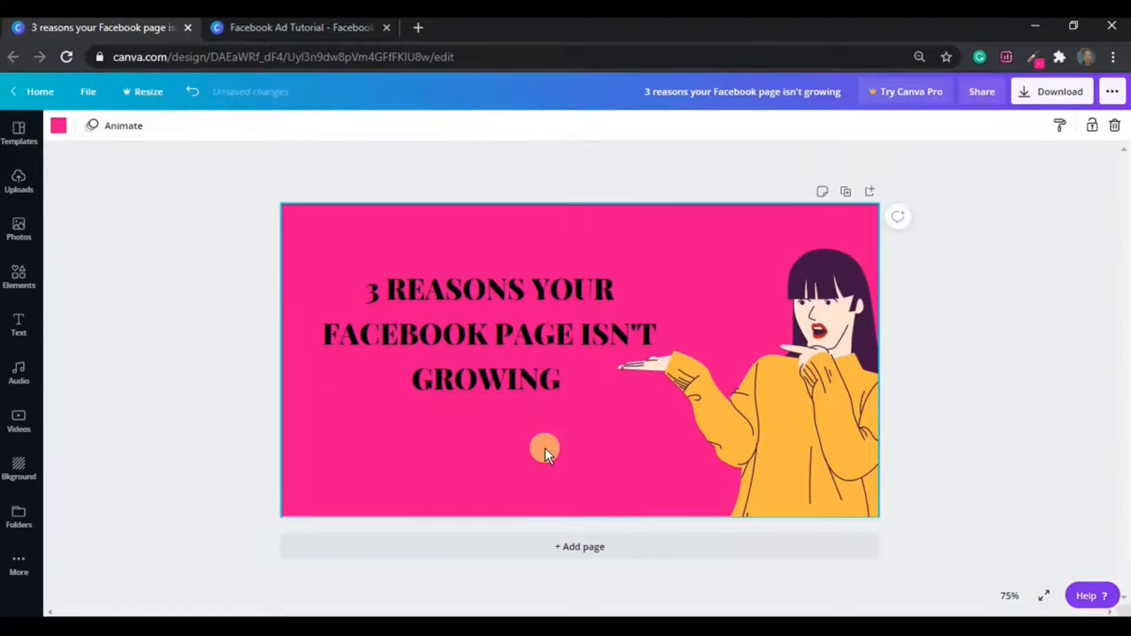
# Add the orange square from the Elements Shapes section to the page.
pyautogui.click(16, 276)
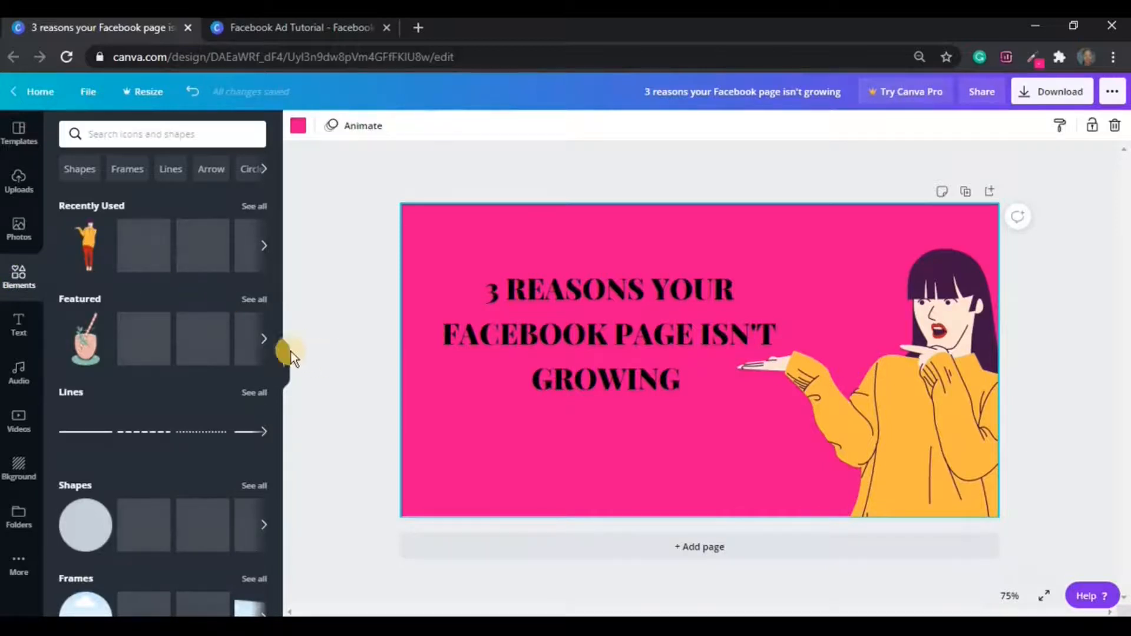
pyautogui.moveTo(278, 379); pyautogui.dragTo(280, 381)
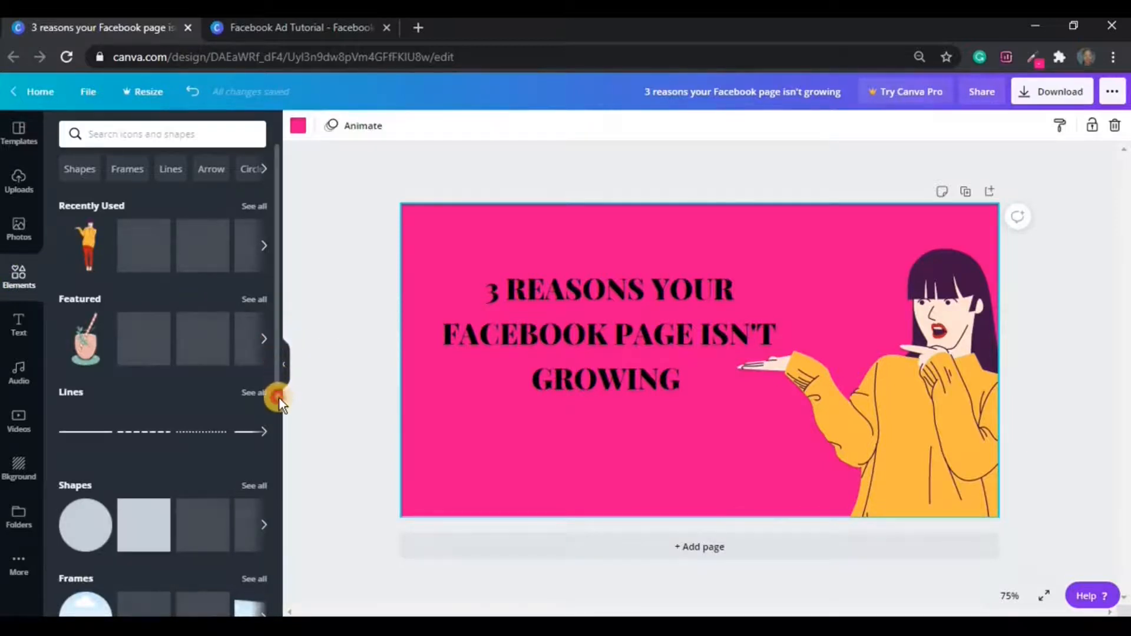
pyautogui.scroll(-2, 279, 398)
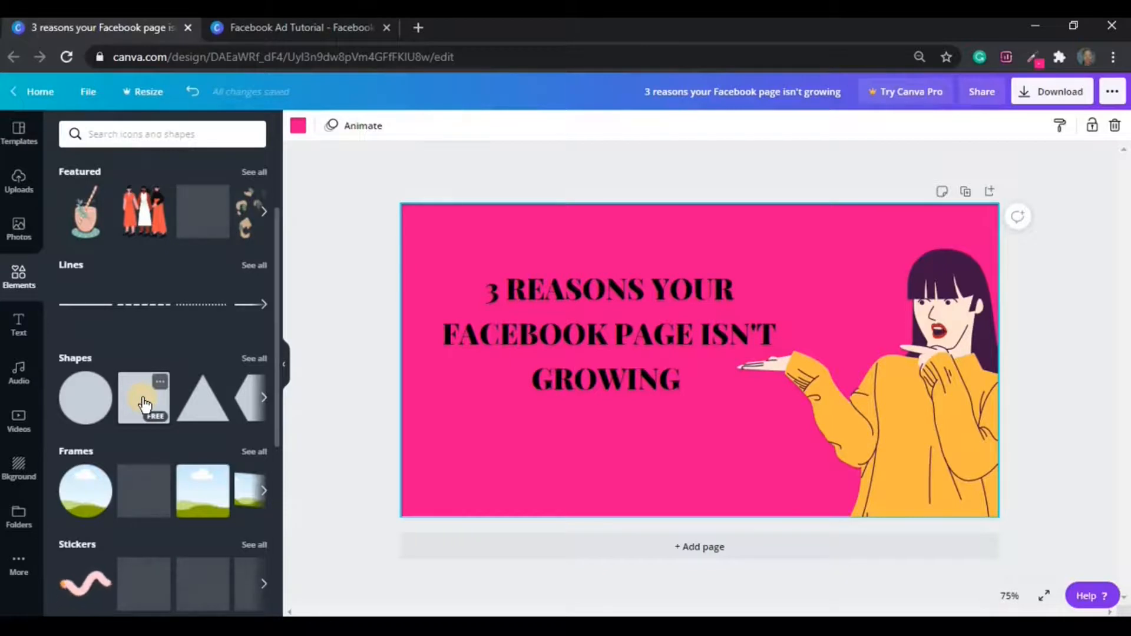
pyautogui.click(144, 404)
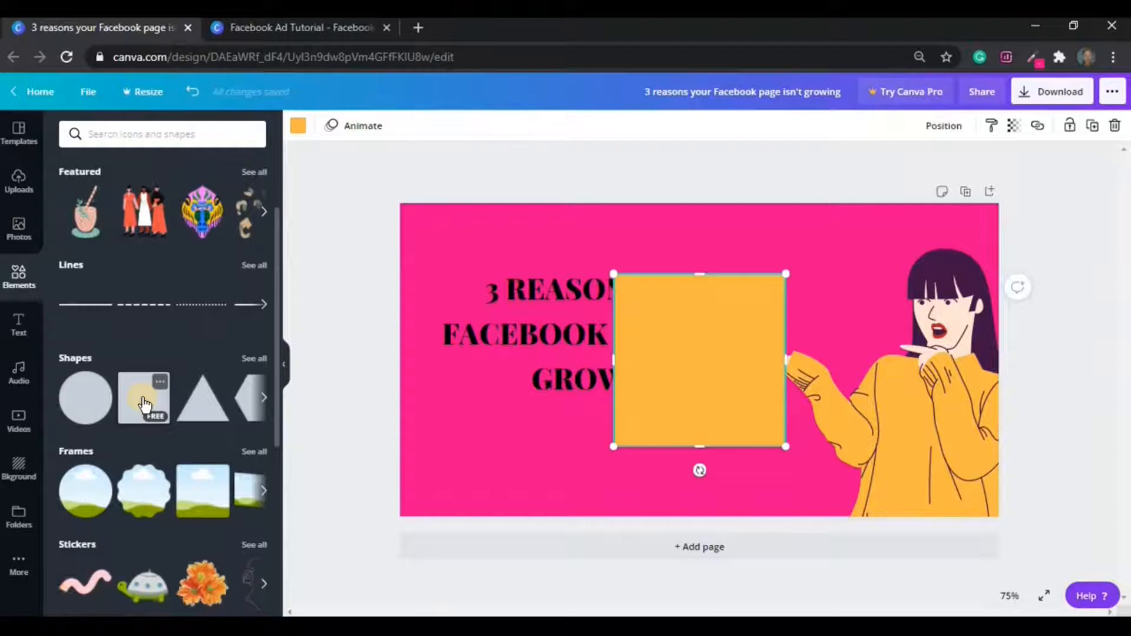
pyautogui.click(287, 364)
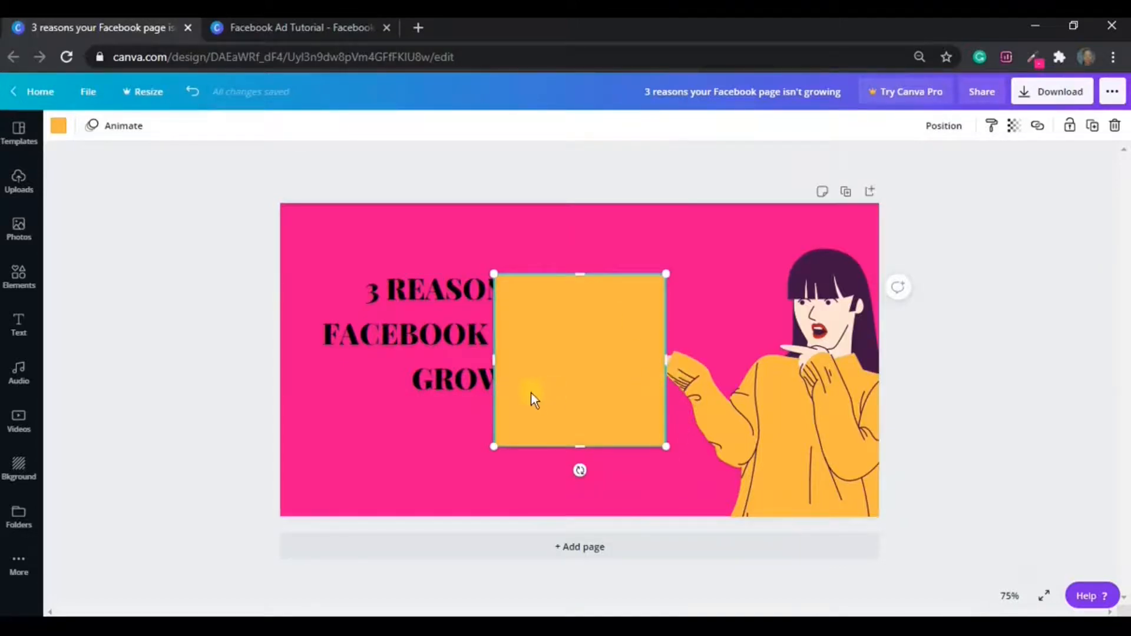
# Stretch the orange square into a wide flat bar over the headline's middle line.
pyautogui.moveTo(666, 357); pyautogui.dragTo(804, 359)
pyautogui.moveTo(803, 446); pyautogui.dragTo(858, 478)
pyautogui.moveTo(756, 439); pyautogui.dragTo(752, 435)
pyautogui.moveTo(629, 381); pyautogui.dragTo(585, 306)
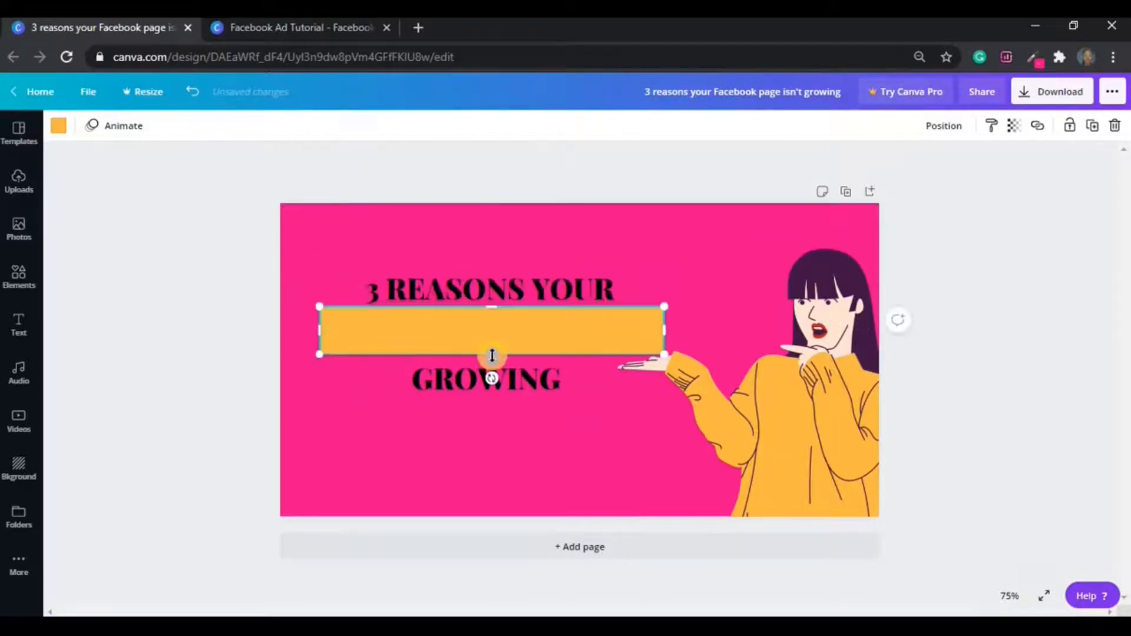
pyautogui.click(705, 295)
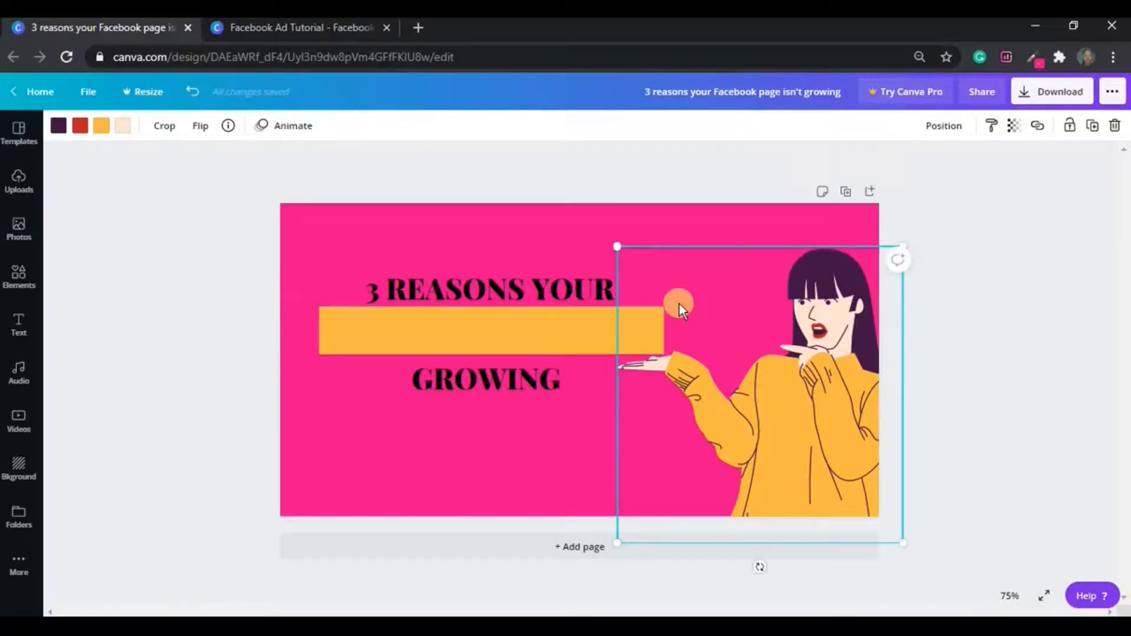
pyautogui.click(577, 334)
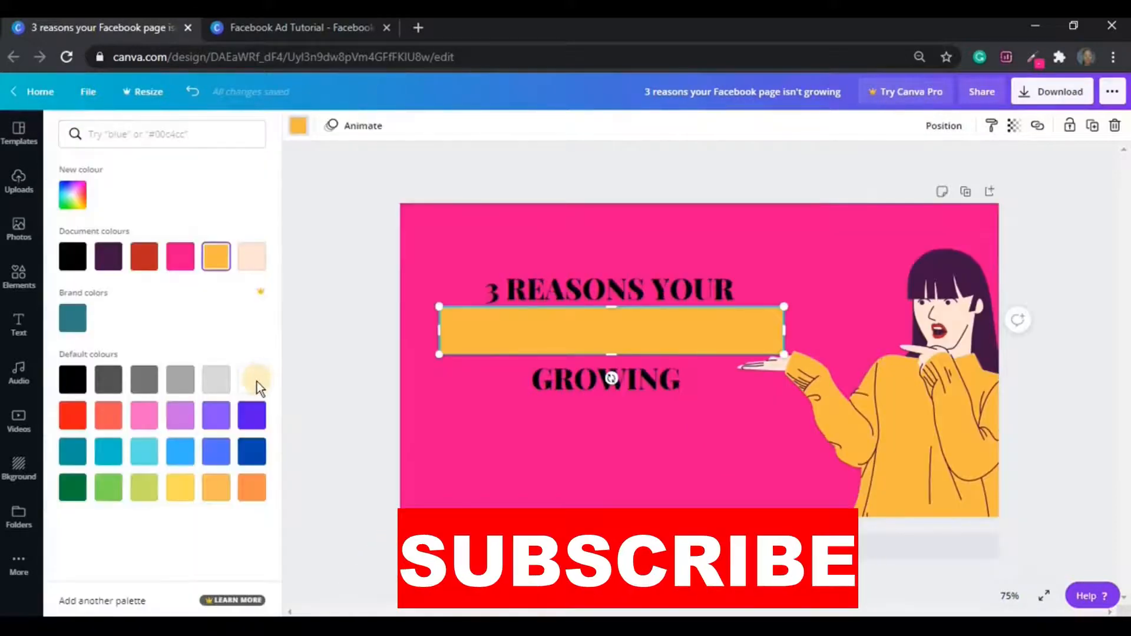
# Change the bar's colour to white.
pyautogui.click(256, 381)
pyautogui.click(257, 382)
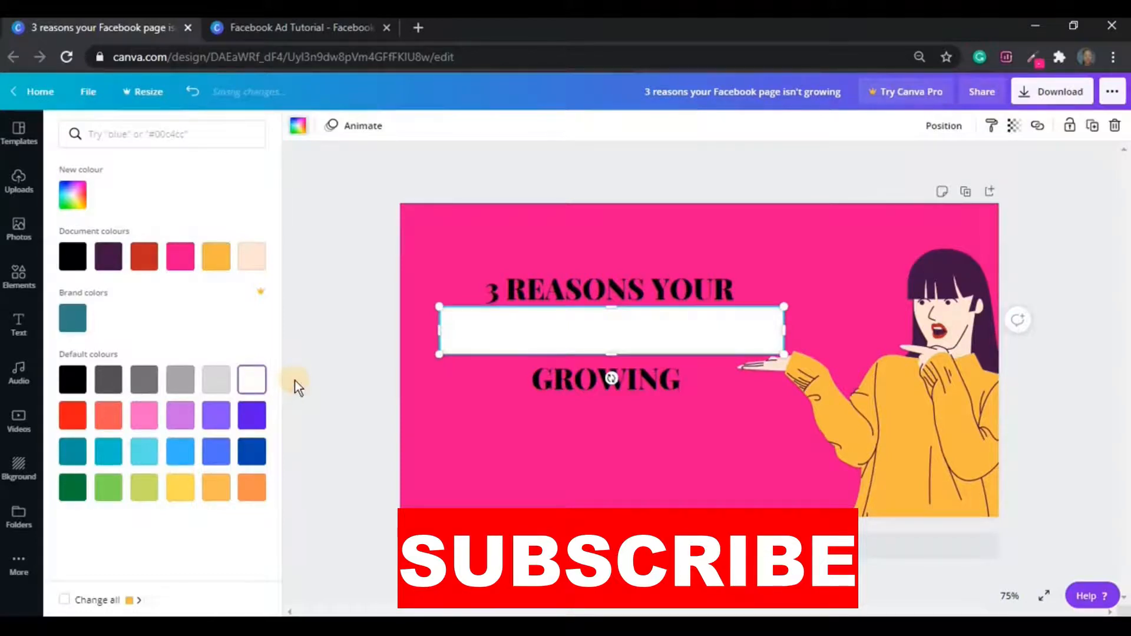
pyautogui.click(433, 398)
pyautogui.click(447, 429)
# Send the white bar backwards behind the headline text.
pyautogui.click(448, 429)
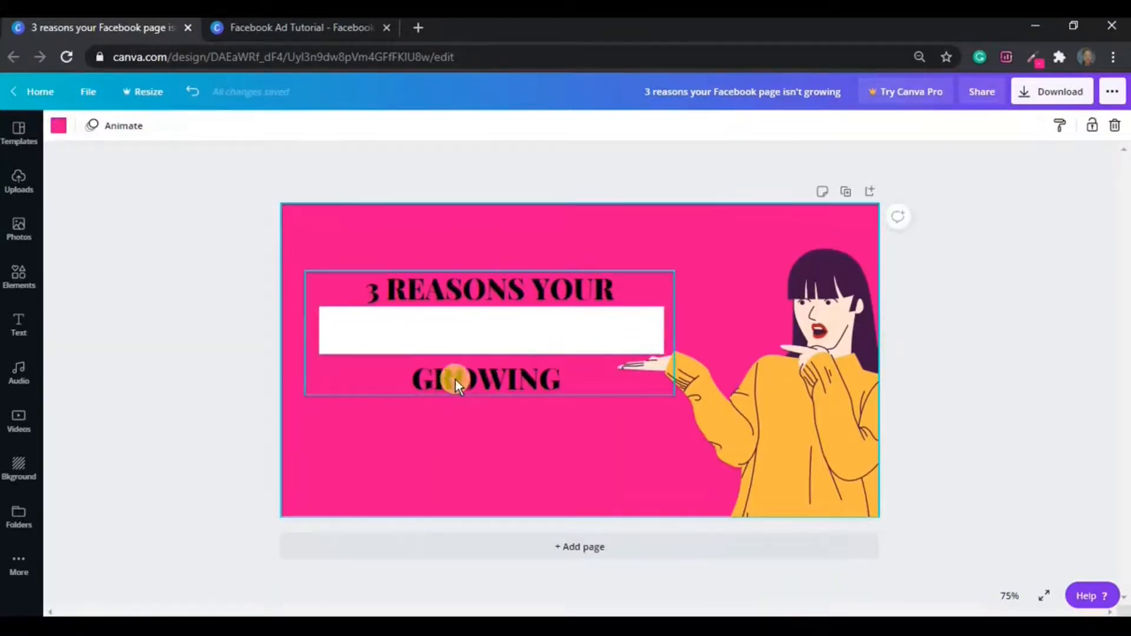
pyautogui.click(461, 341)
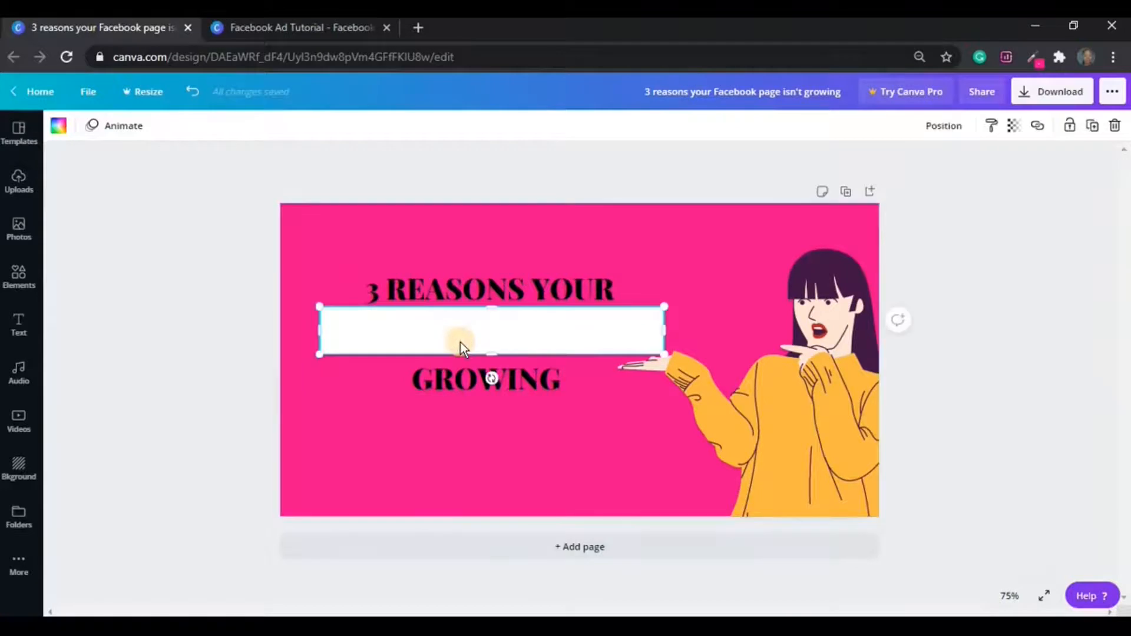
pyautogui.click(954, 129)
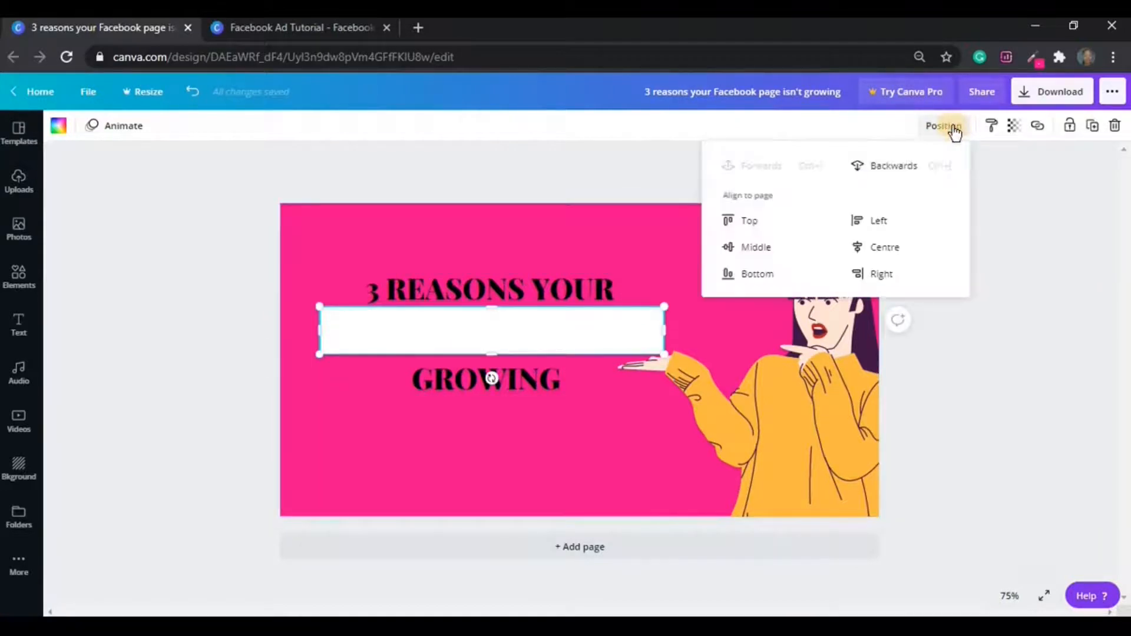
pyautogui.click(908, 171)
pyautogui.click(539, 445)
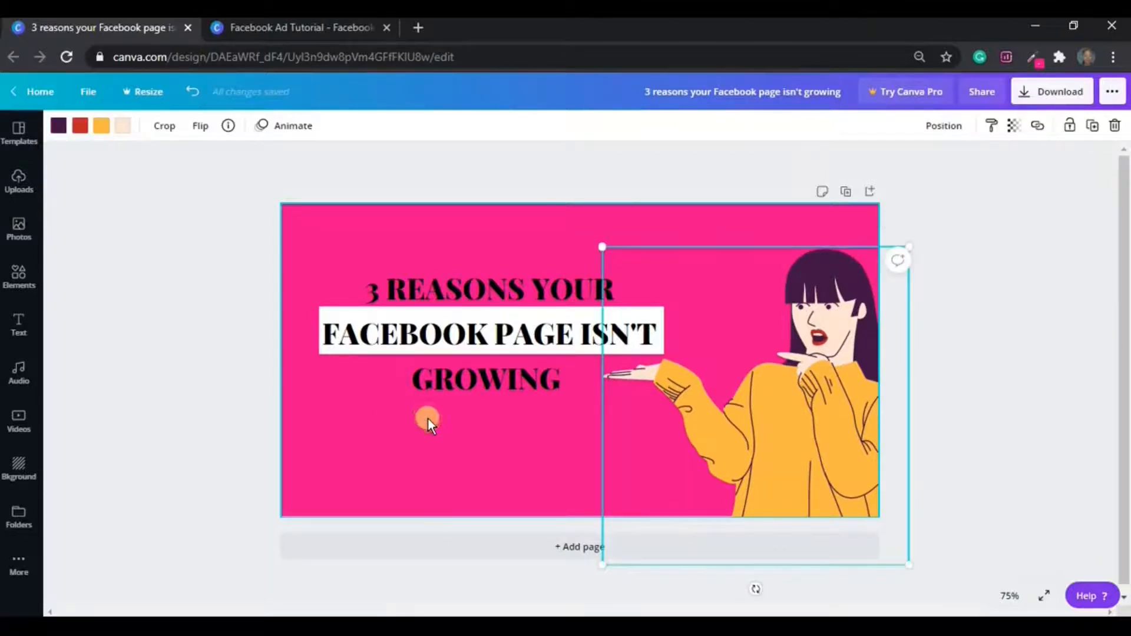
# Colour the 'FACEBOOK PAGE ISN'T' line with the pink document colour.
pyautogui.click(428, 418)
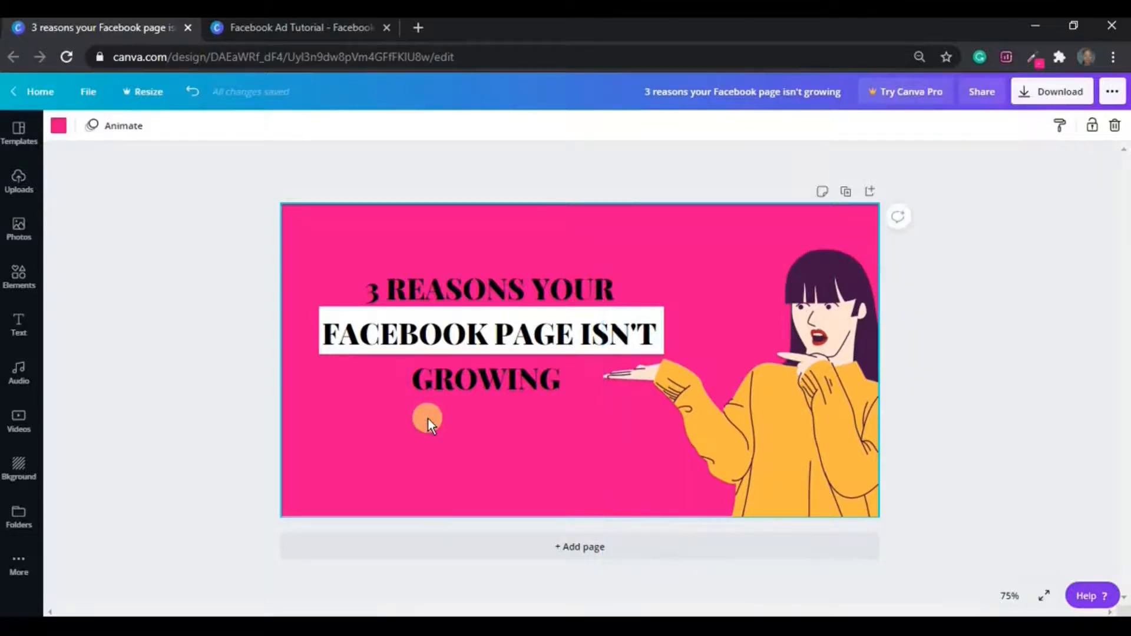
pyautogui.click(331, 338)
pyautogui.moveTo(327, 337); pyautogui.dragTo(658, 336)
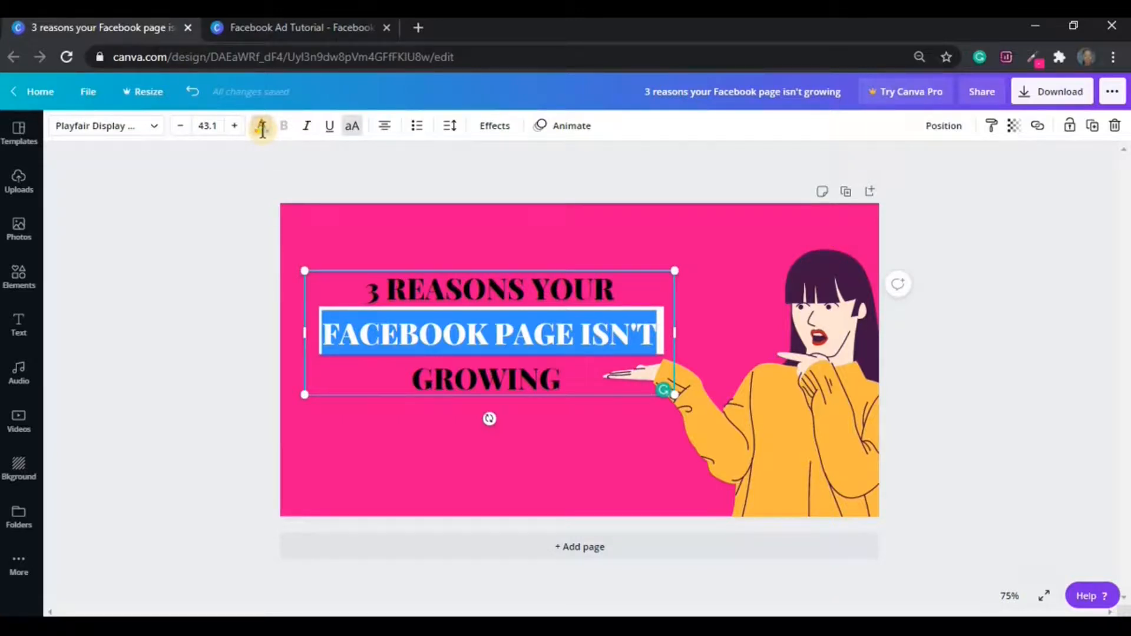
pyautogui.click(262, 127)
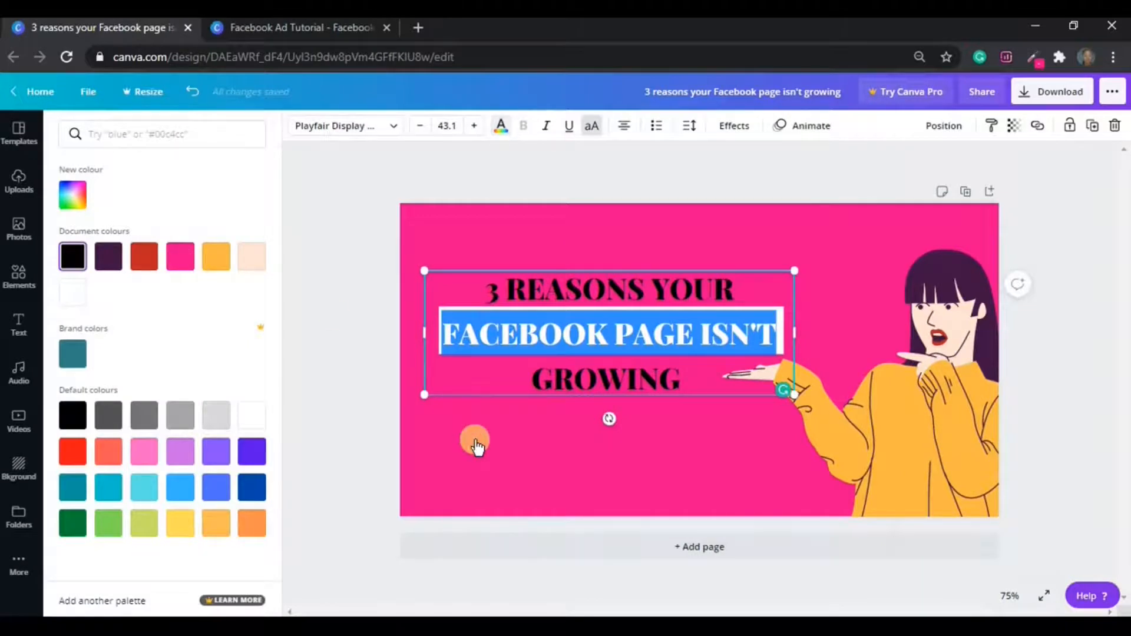
pyautogui.click(476, 440)
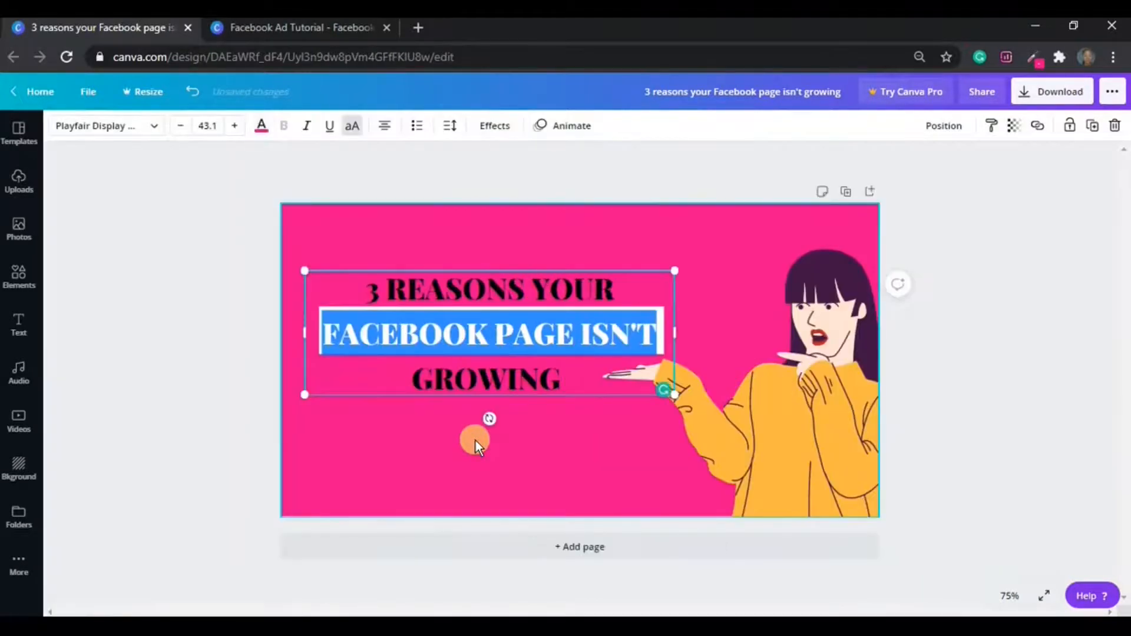
pyautogui.click(475, 441)
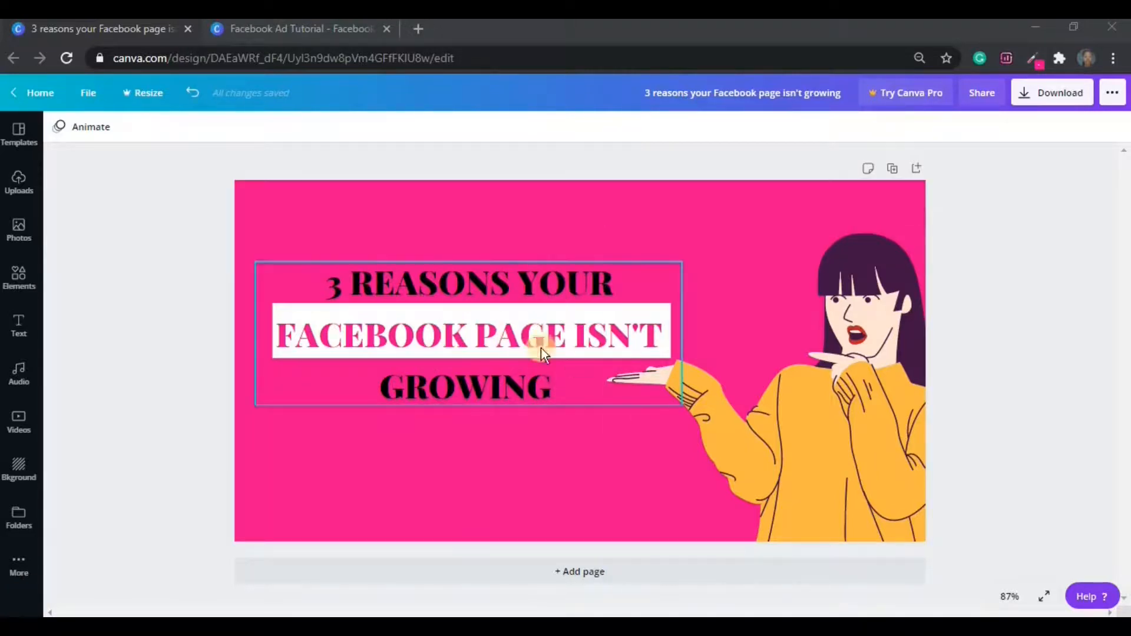
# Add a new text box and position it beneath GROWING below the headline.
pyautogui.click(539, 324)
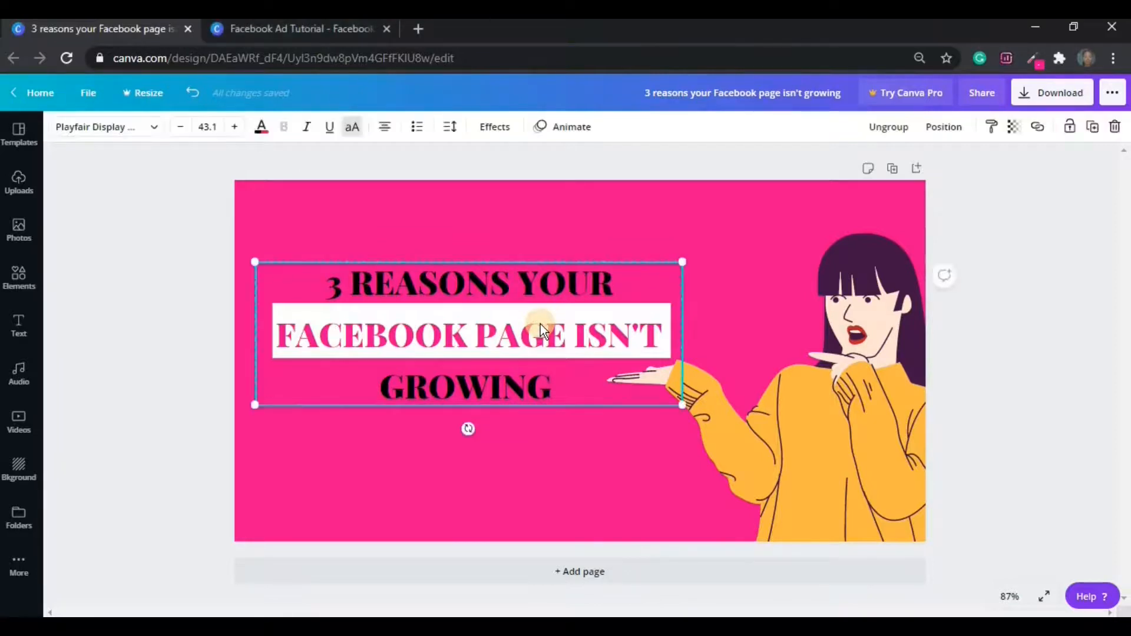
pyautogui.click(585, 469)
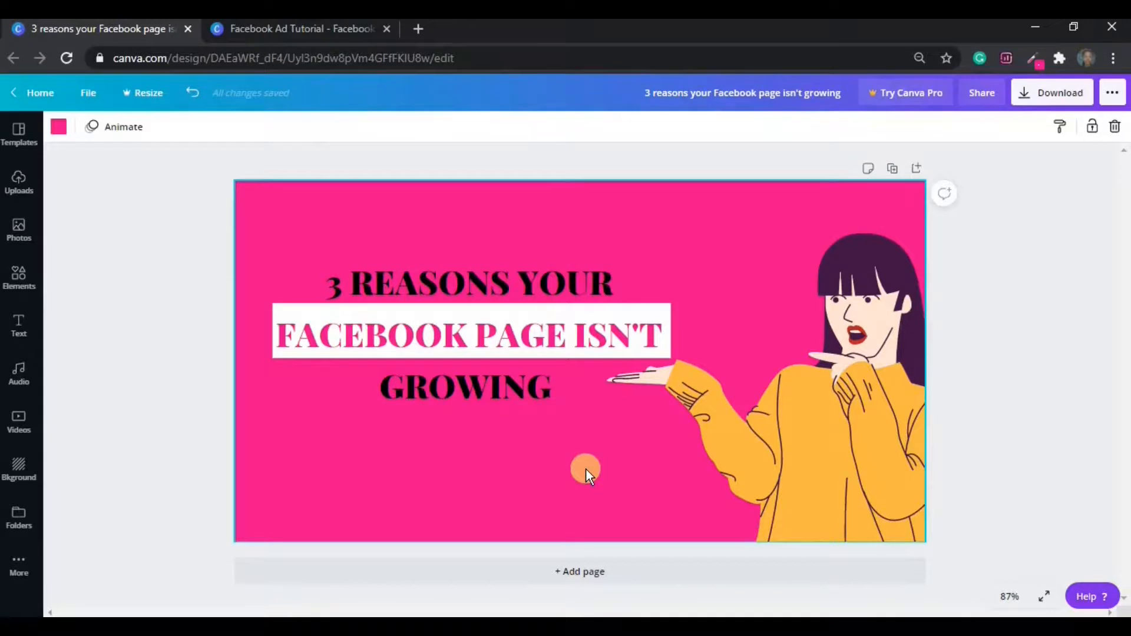
pyautogui.press('t')
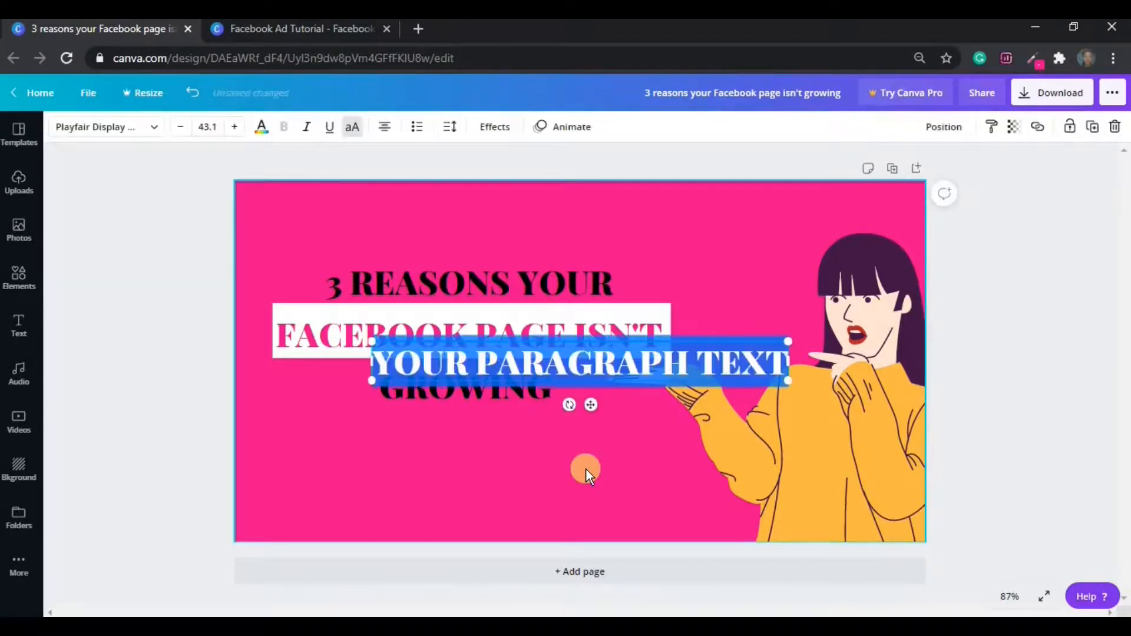
pyautogui.moveTo(591, 404); pyautogui.dragTo(513, 475)
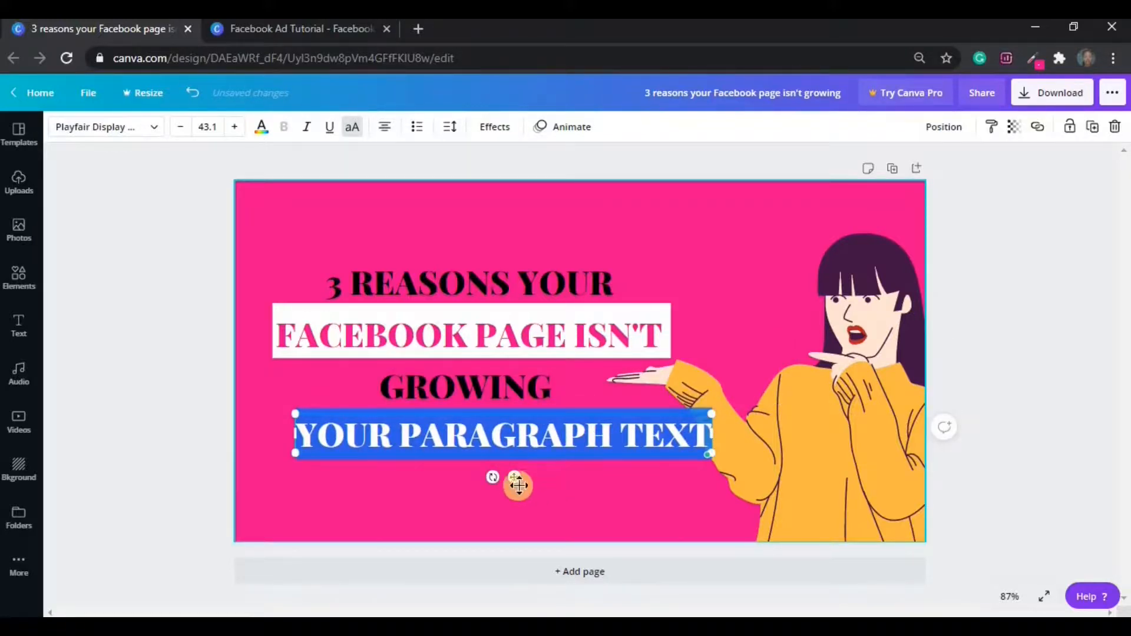
pyautogui.moveTo(517, 483); pyautogui.dragTo(486, 504)
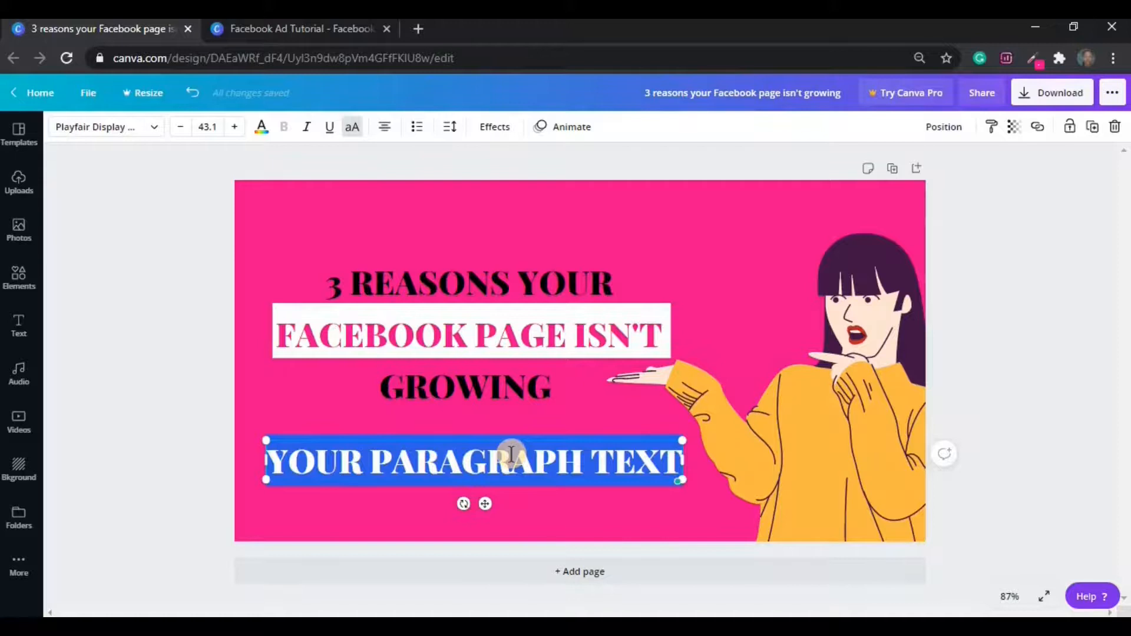
# Enter '>> CLICK HERE >>' as the new line's text.
pyautogui.write('CLICK')
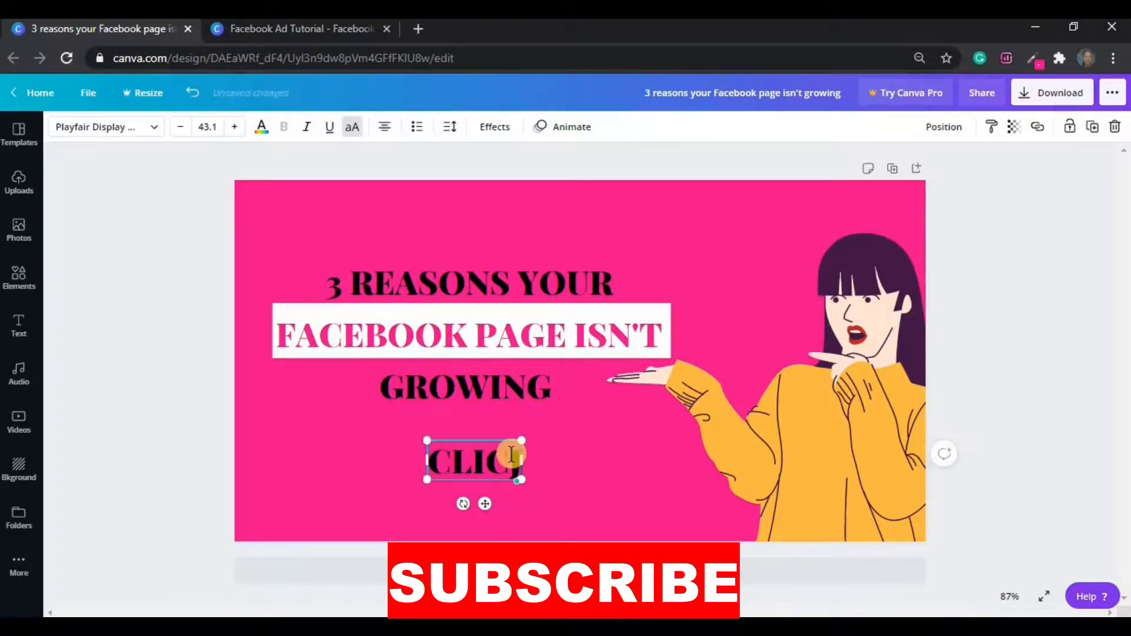
pyautogui.write(' HERE')
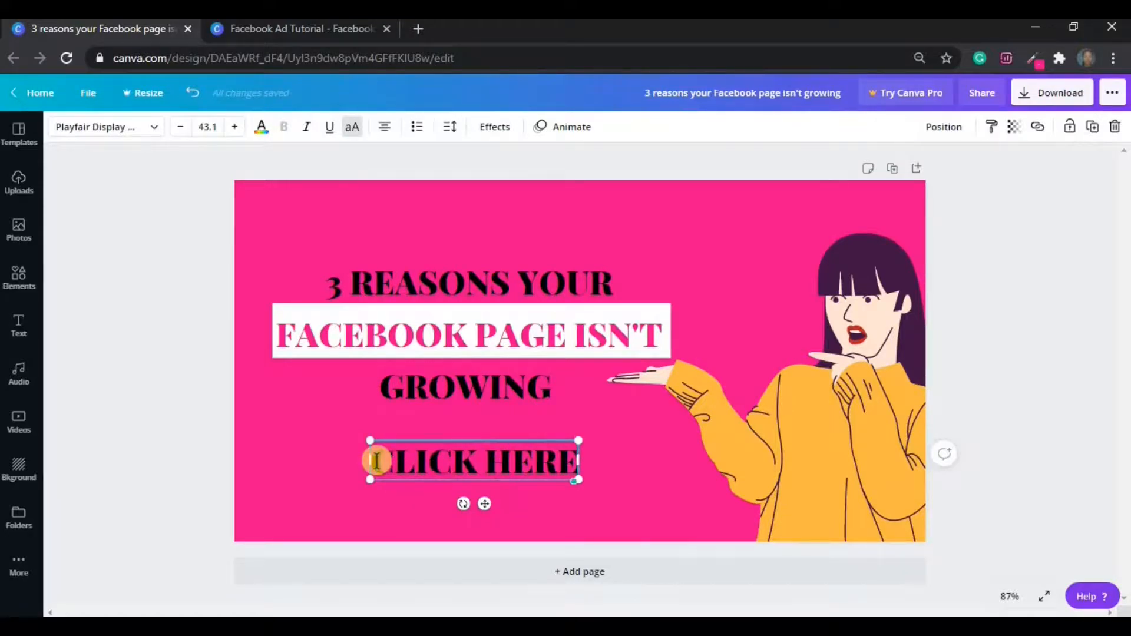
pyautogui.write('>>')
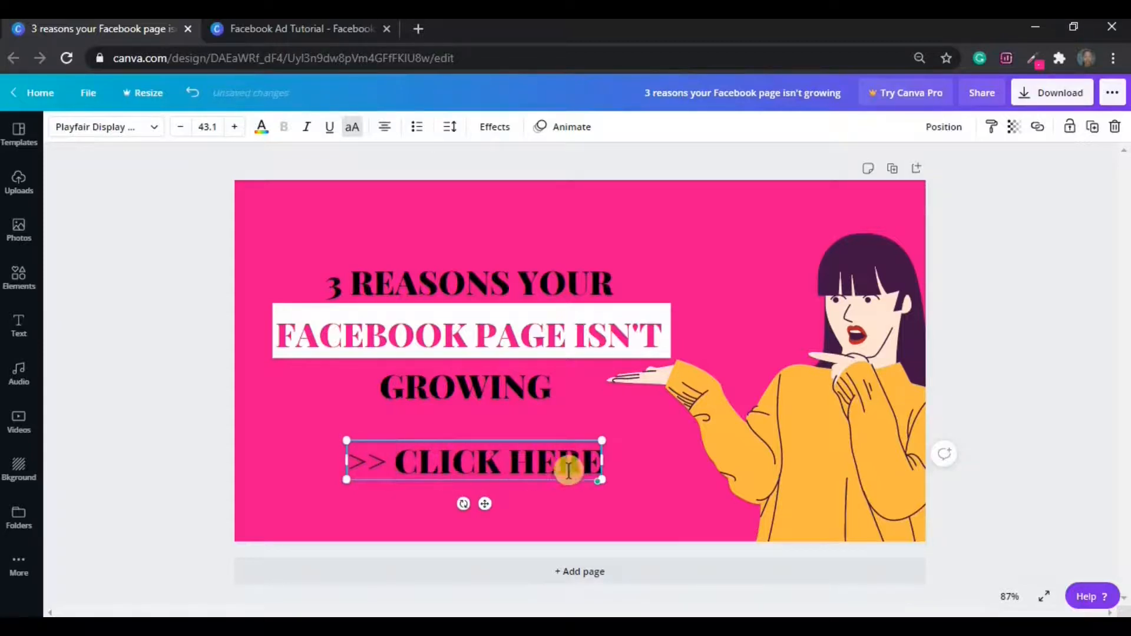
pyautogui.click(598, 461)
pyautogui.write('>>')
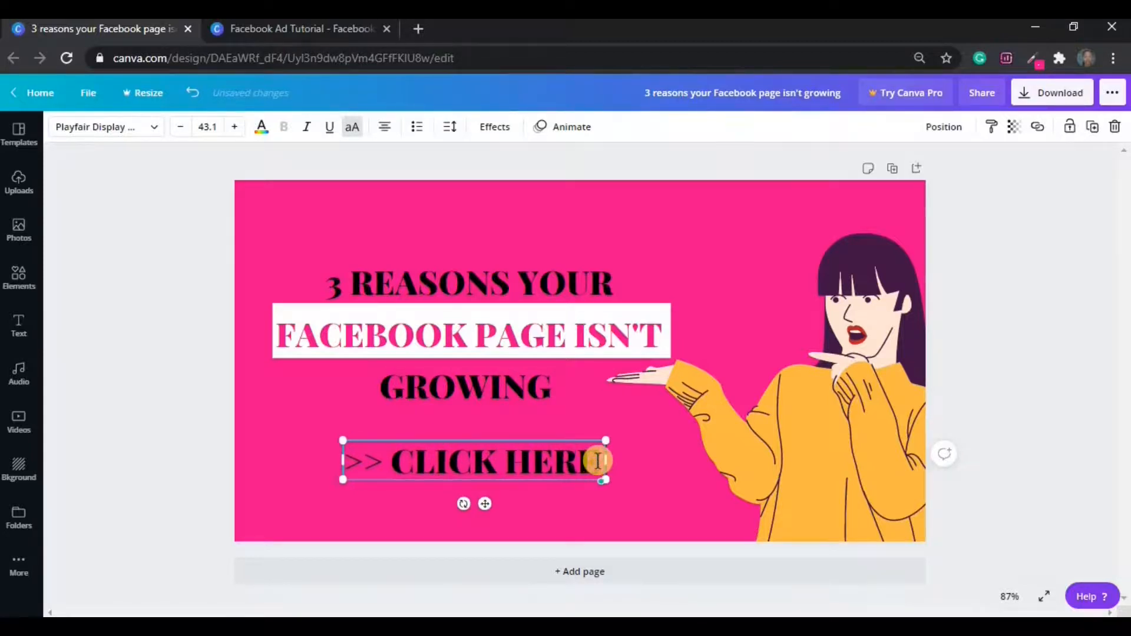
pyautogui.click(652, 485)
pyautogui.click(578, 512)
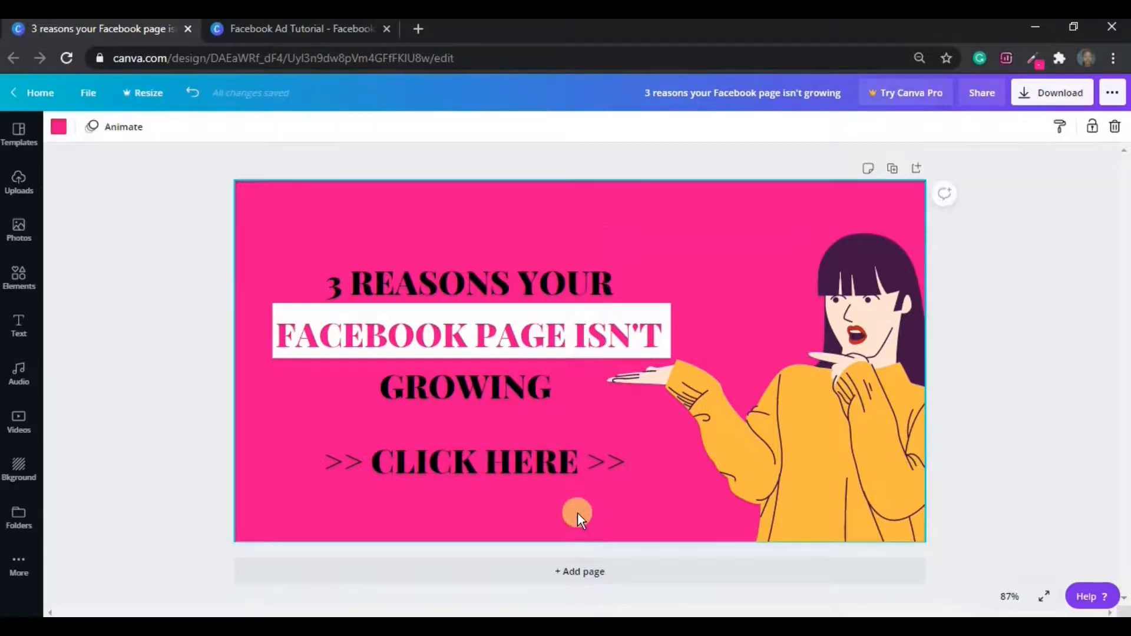
# Set the CLICK HERE text's font size to 25.5.
pyautogui.click(563, 483)
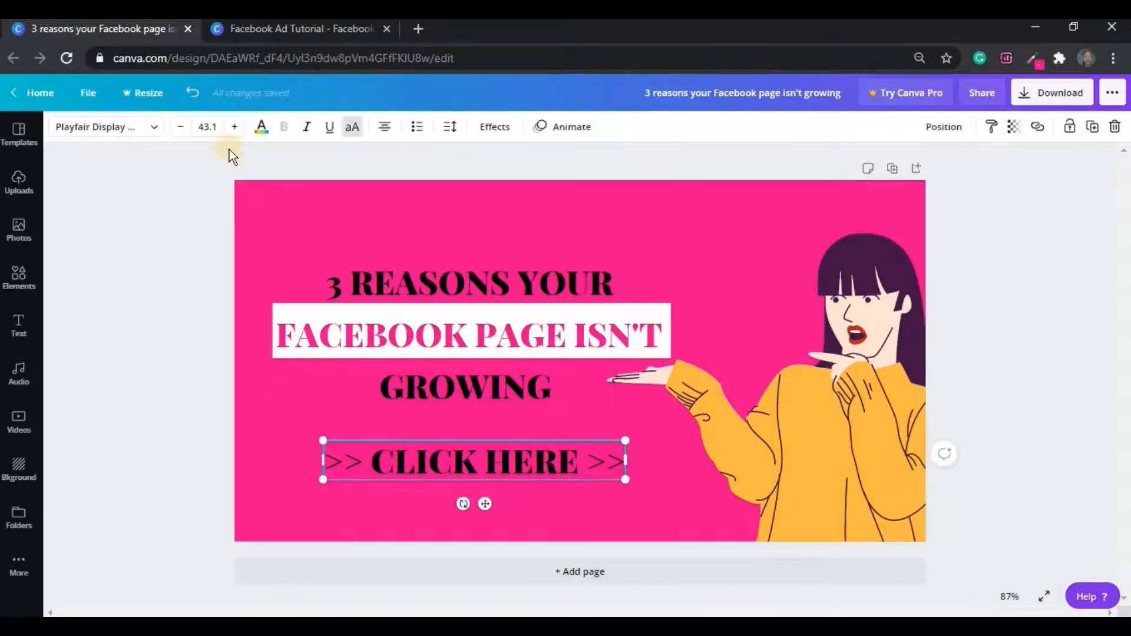
pyautogui.click(212, 130)
pyautogui.write('25')
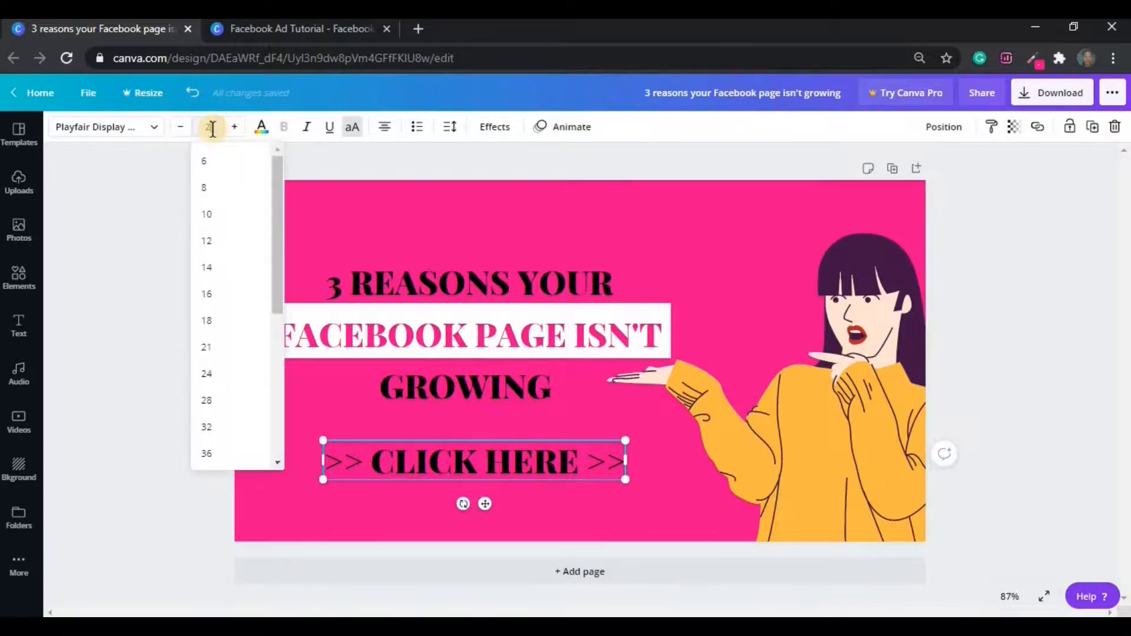
pyautogui.write('.5')
pyautogui.press('Return')
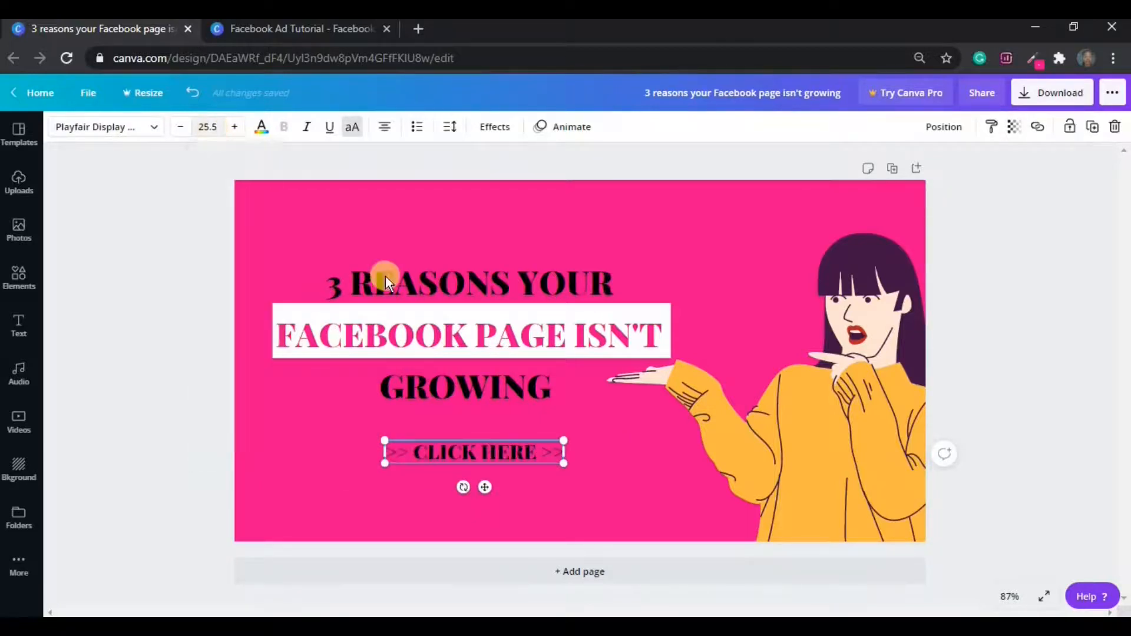
# Nudge the CLICK HERE text slightly left so it centres beneath GROWING.
pyautogui.click(633, 447)
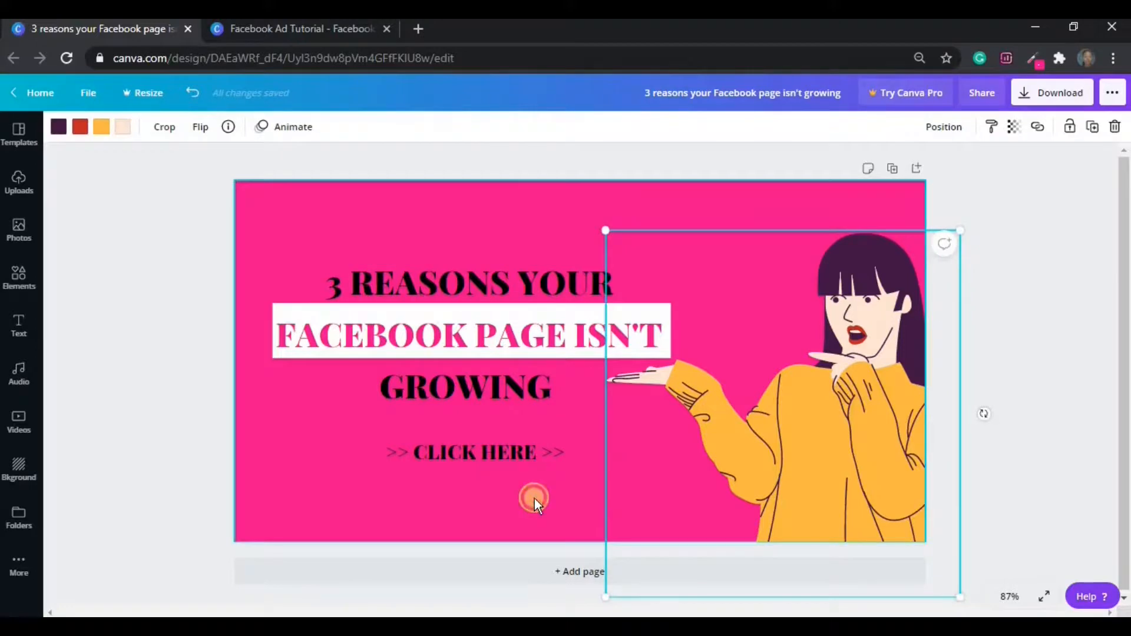
pyautogui.click(535, 498)
pyautogui.click(510, 459)
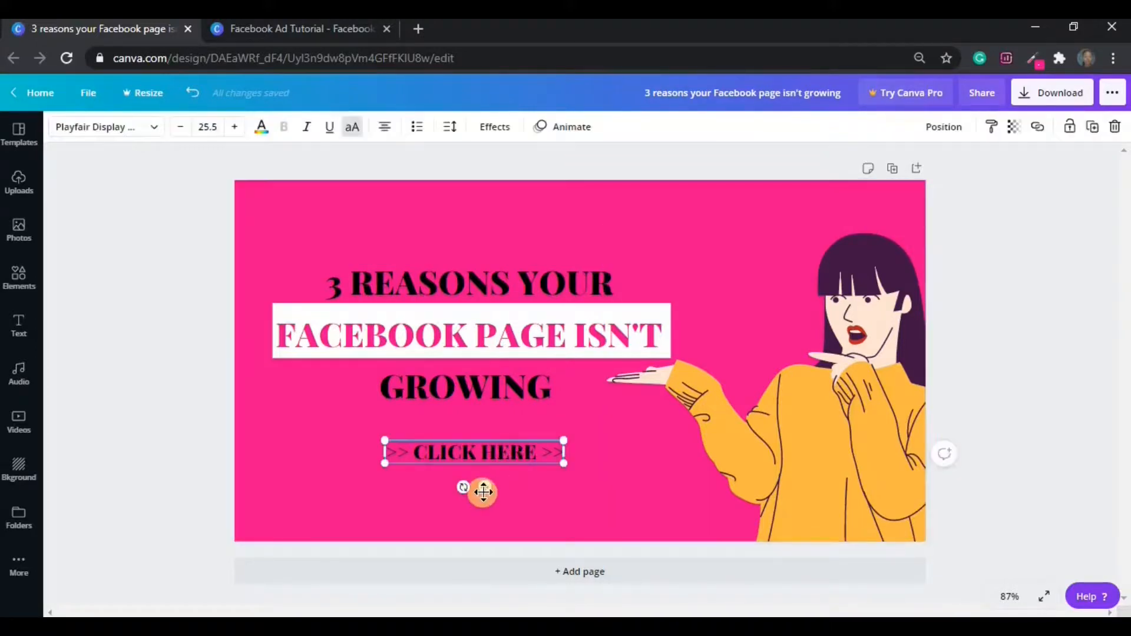
pyautogui.moveTo(483, 490); pyautogui.dragTo(471, 491)
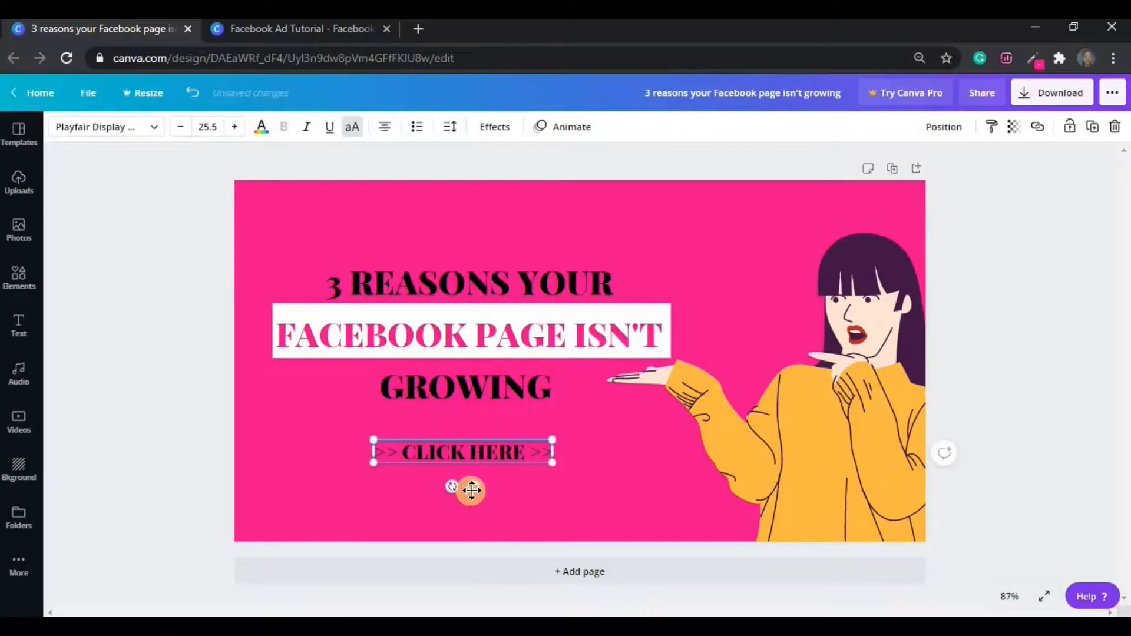
pyautogui.click(581, 500)
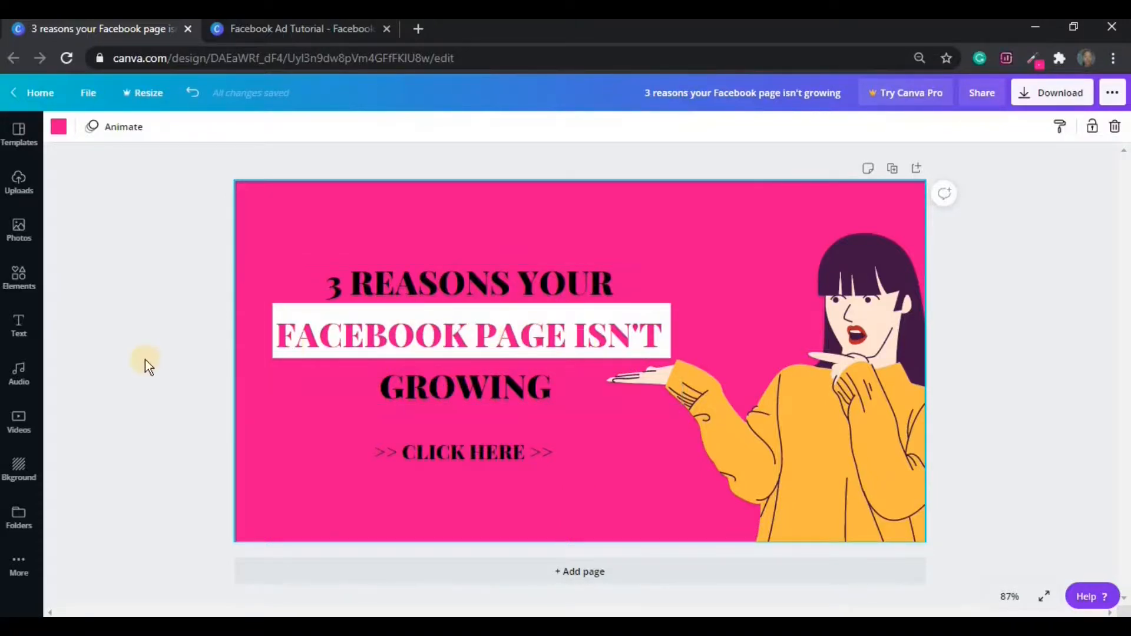
# Add a peach square from Elements and resize it to about 345 by 72 behind CLICK HERE.
pyautogui.click(31, 286)
pyautogui.moveTo(141, 407); pyautogui.dragTo(496, 436)
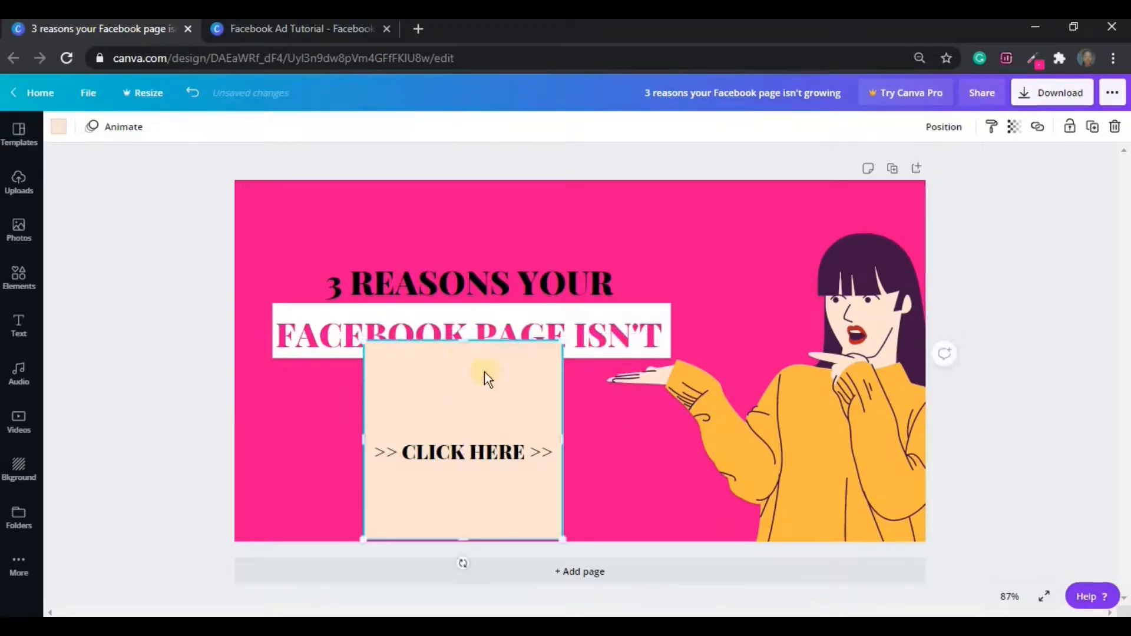
pyautogui.moveTo(463, 347); pyautogui.dragTo(480, 444)
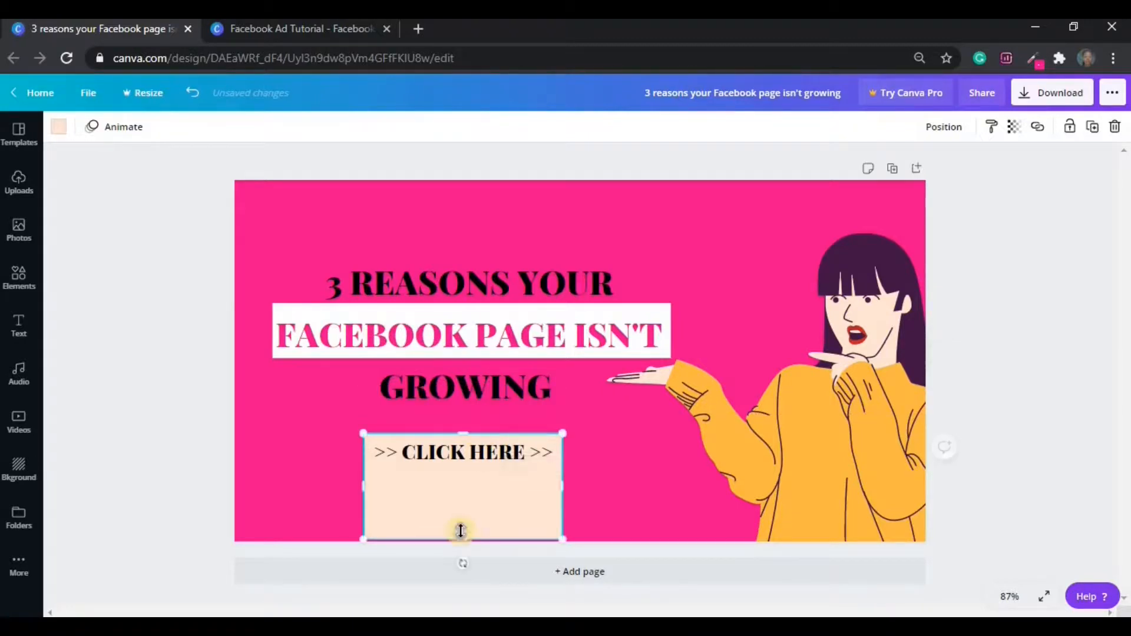
pyautogui.moveTo(463, 536); pyautogui.dragTo(472, 472)
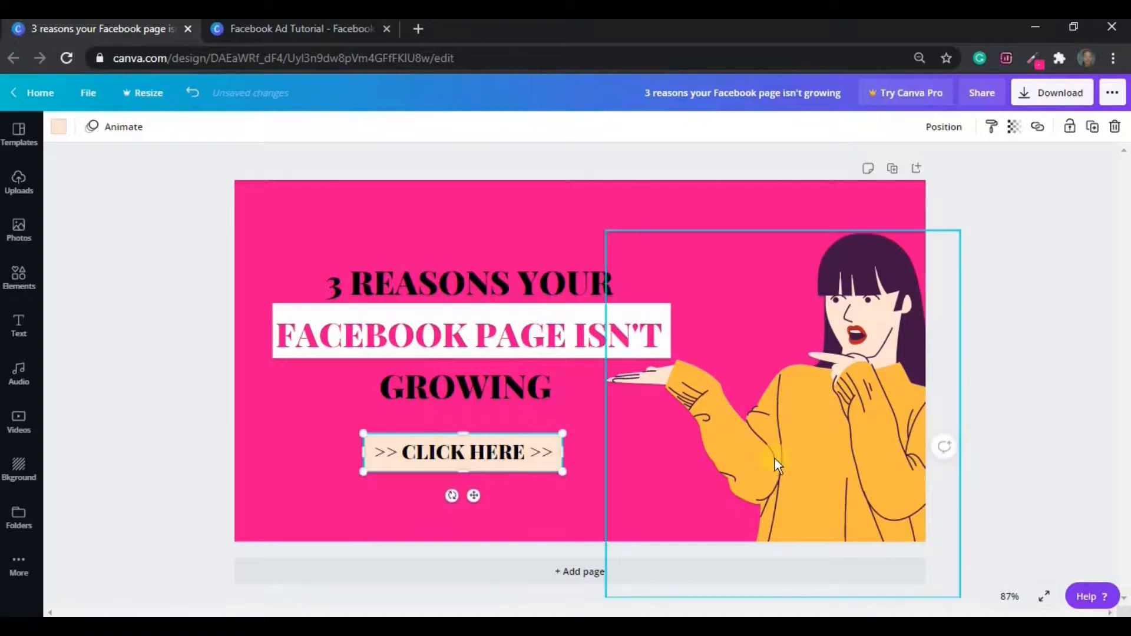
pyautogui.click(591, 507)
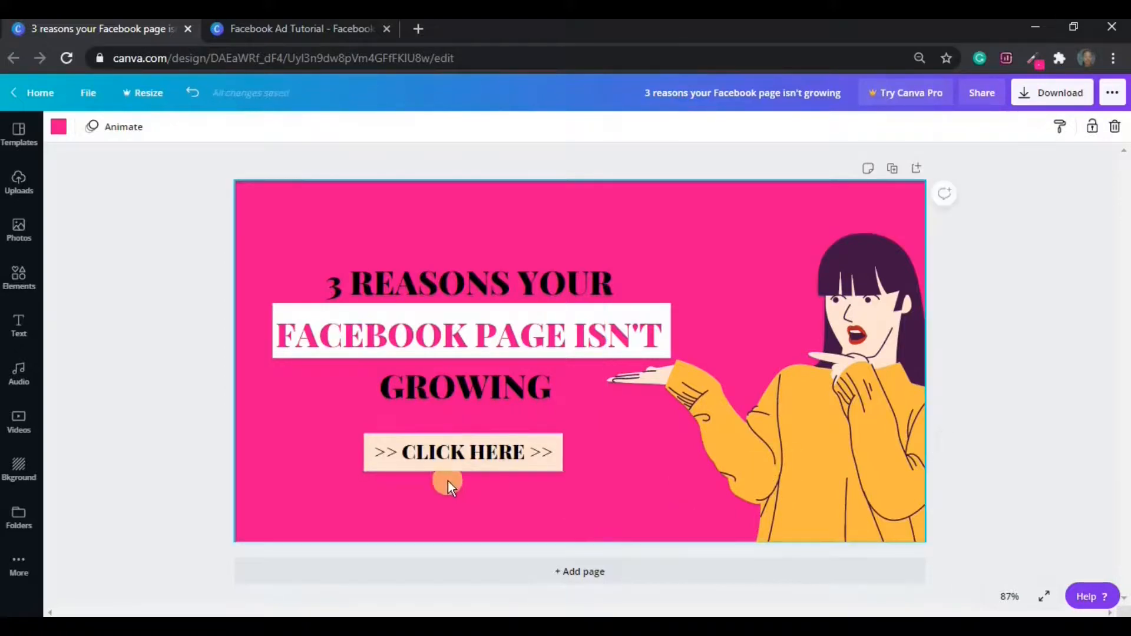
pyautogui.click(421, 469)
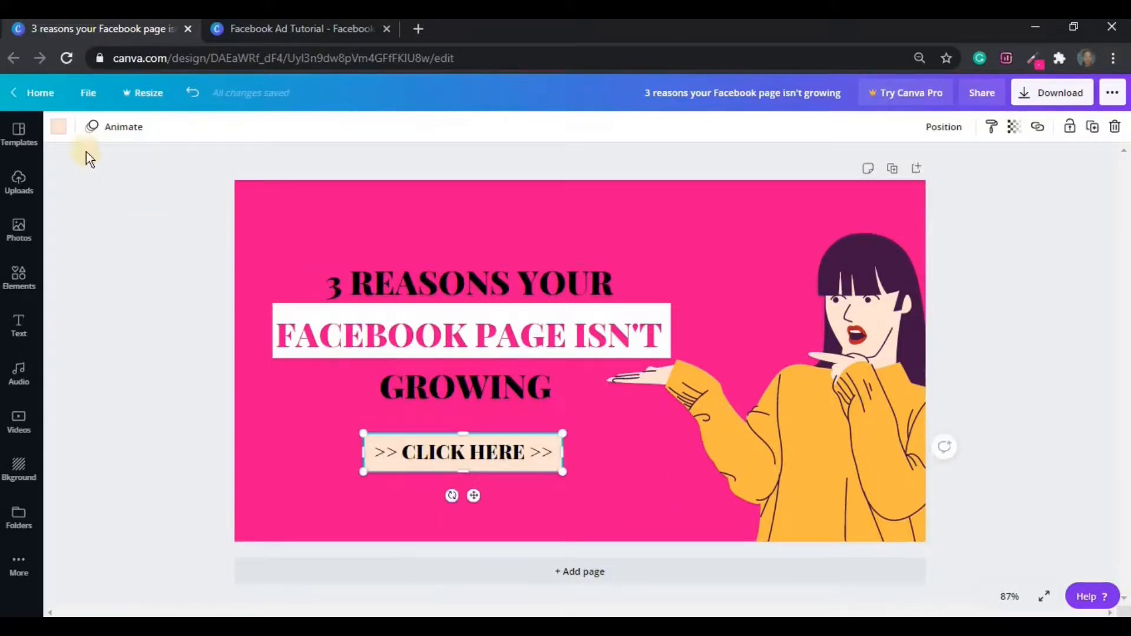
# Fill the button box with the orange document colour matching the woman's sweater.
pyautogui.click(62, 130)
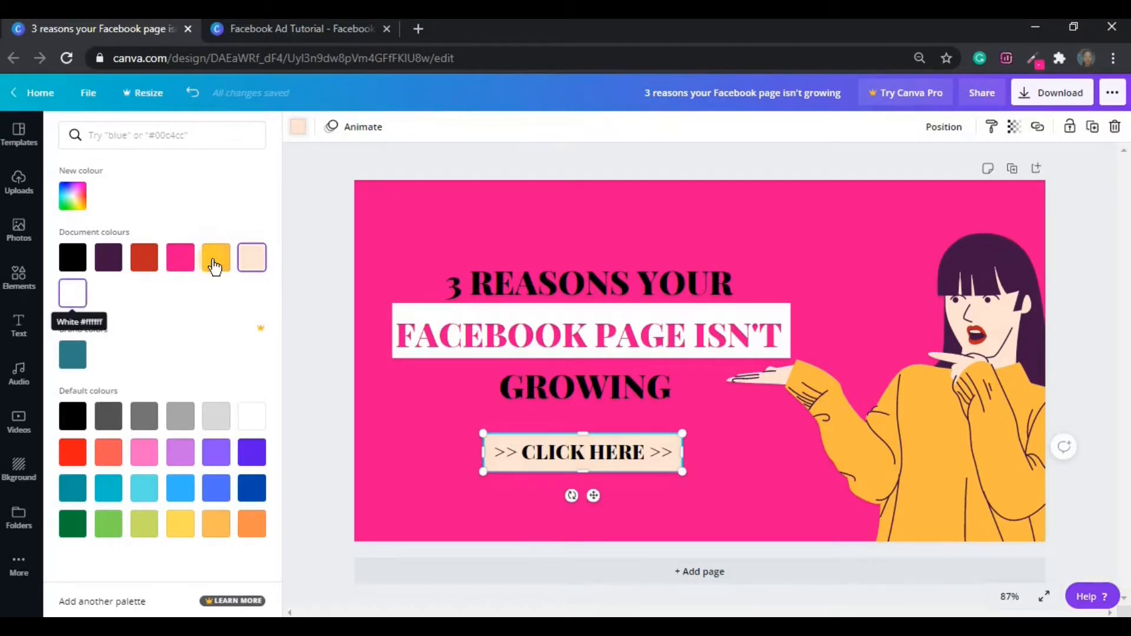
pyautogui.click(215, 267)
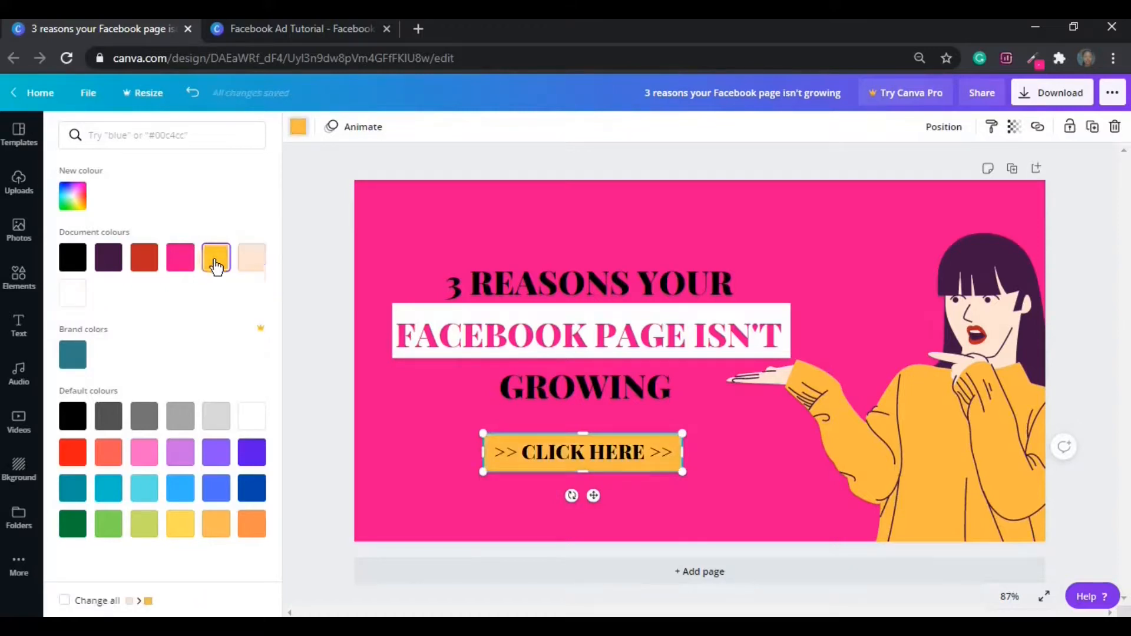
pyautogui.click(310, 337)
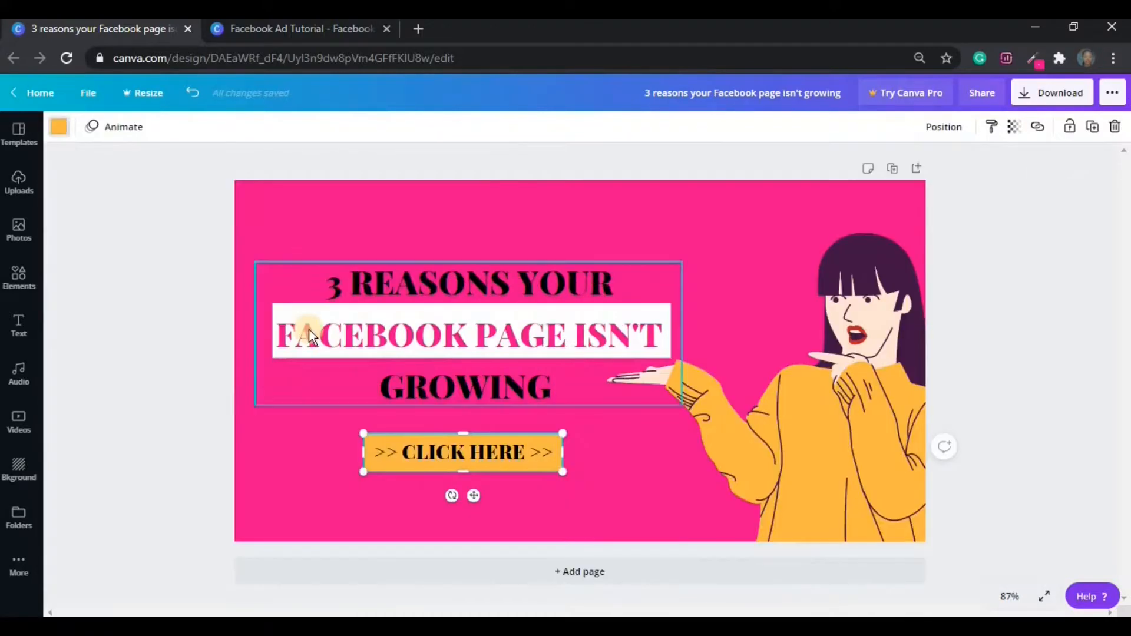
pyautogui.click(638, 465)
pyautogui.click(562, 502)
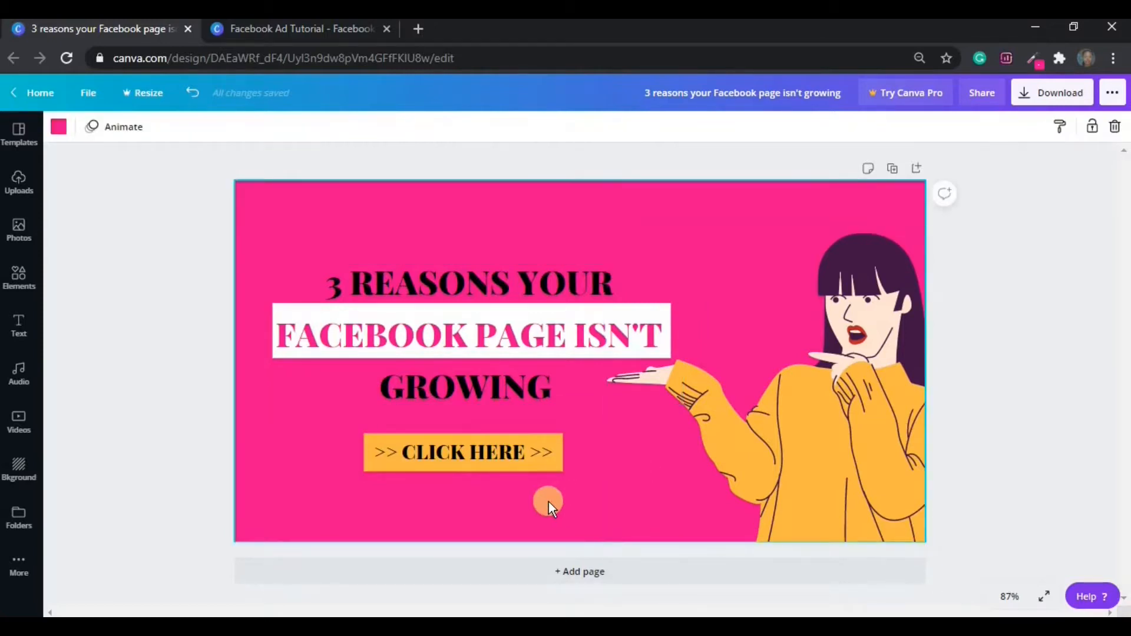
pyautogui.moveTo(491, 499); pyautogui.dragTo(494, 434)
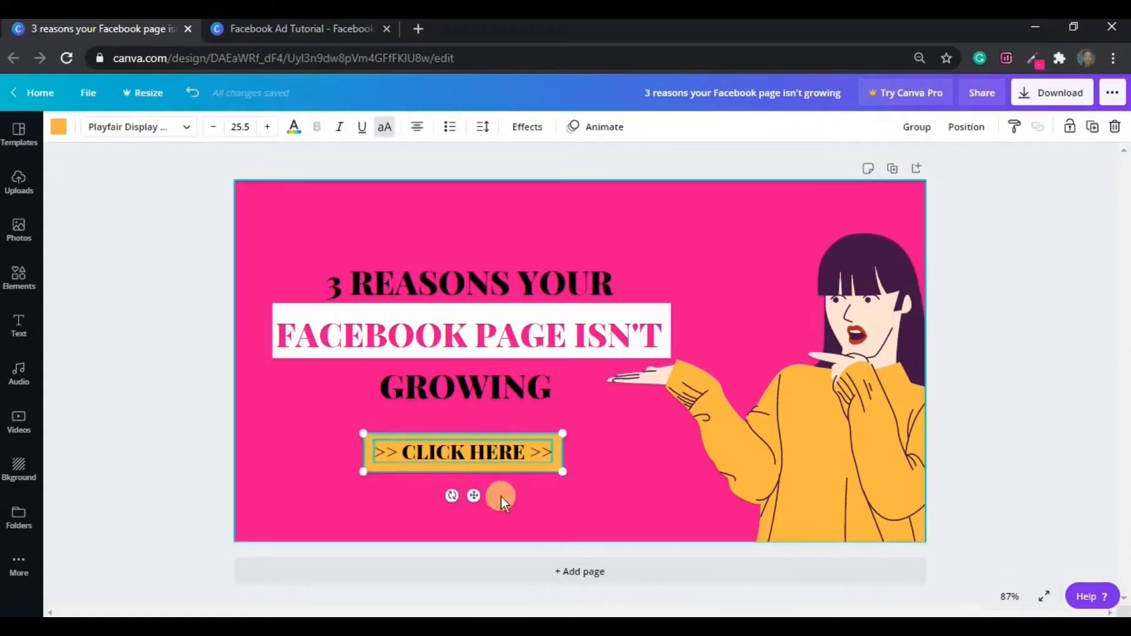
pyautogui.click(501, 497)
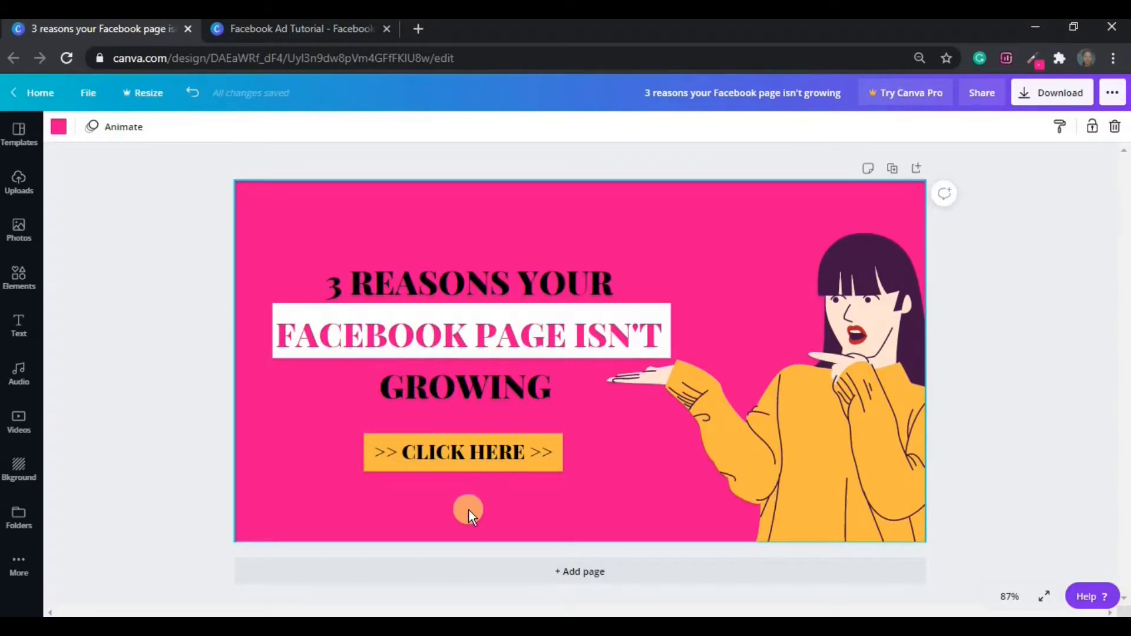
# Group the orange box with its CLICK HERE text and centre the button under the headline.
pyautogui.moveTo(469, 469); pyautogui.dragTo(470, 434)
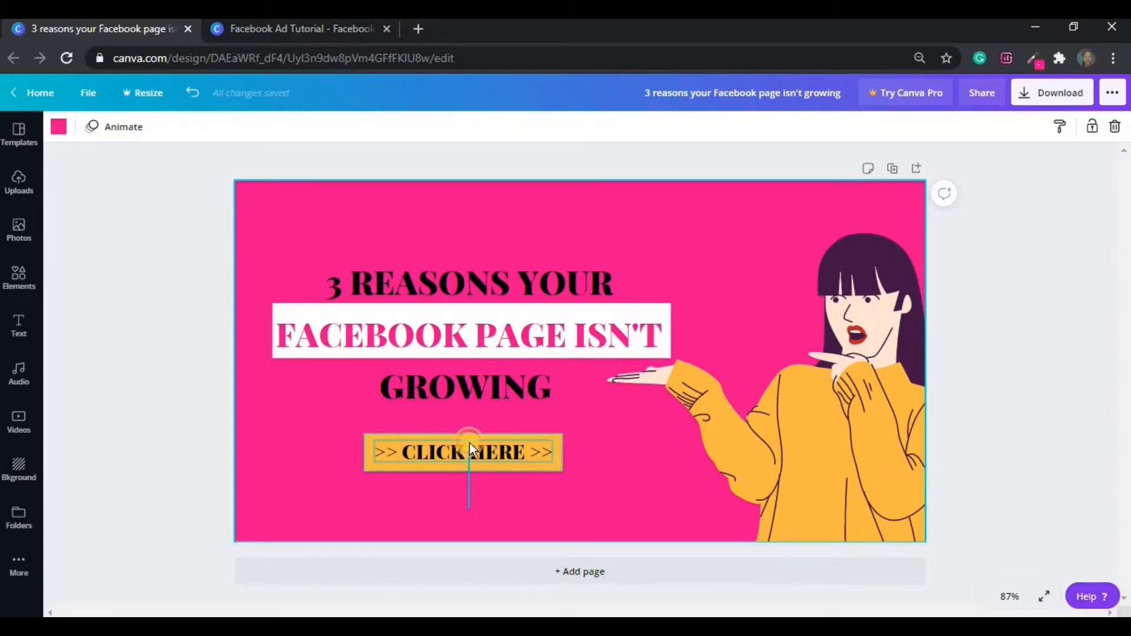
pyautogui.moveTo(469, 428); pyautogui.dragTo(469, 428)
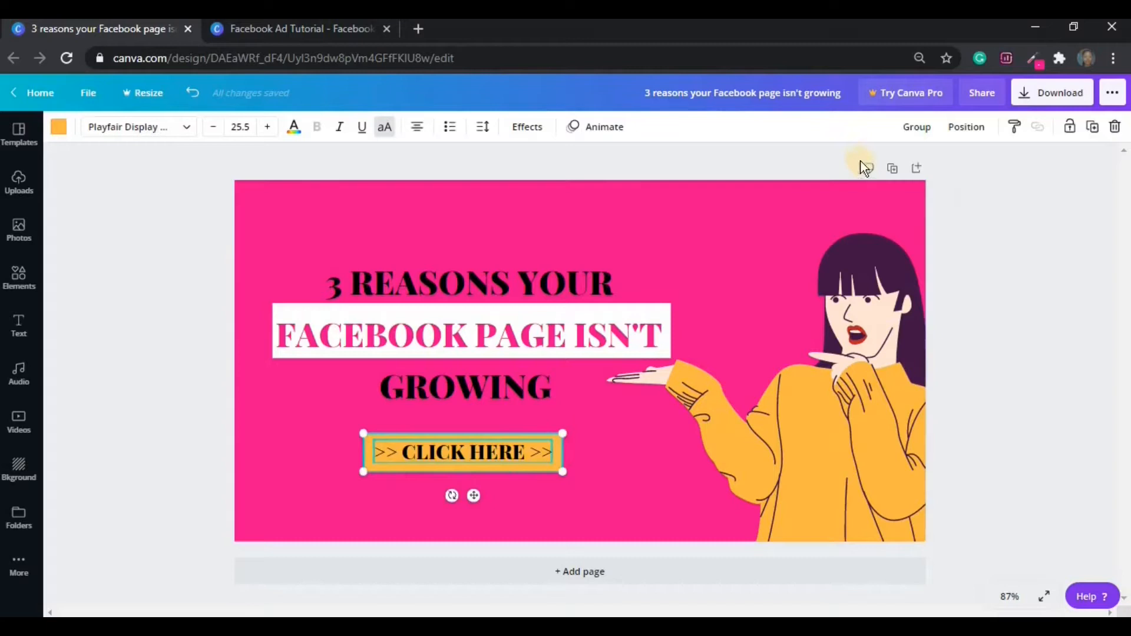
pyautogui.click(898, 128)
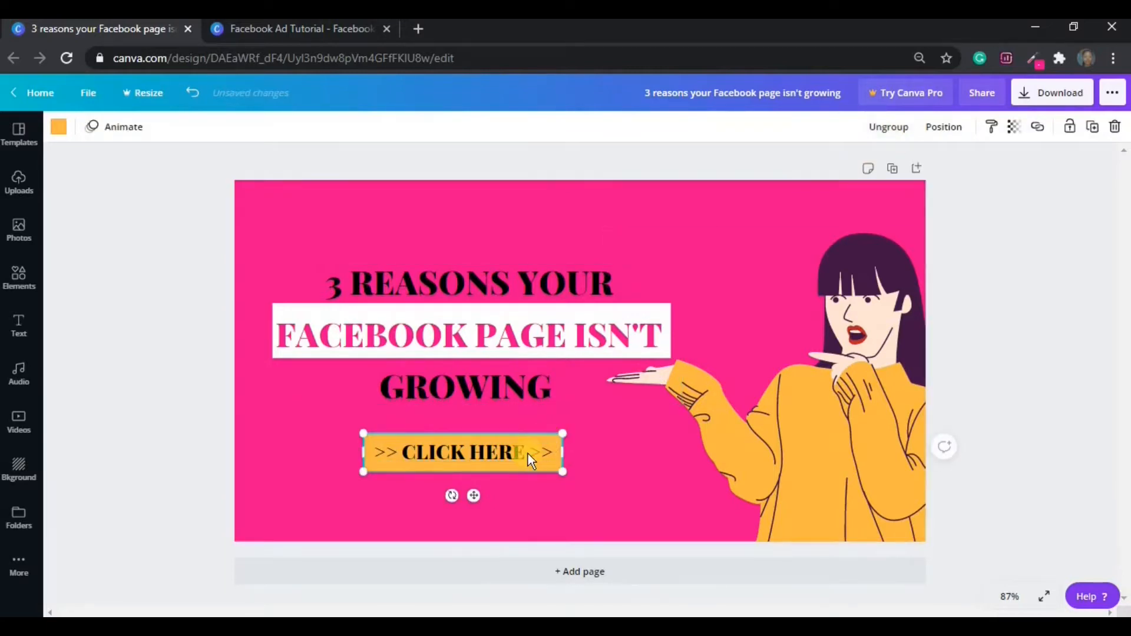
pyautogui.moveTo(528, 453)
pyautogui.mouseDown()
pyautogui.moveTo(575, 460)
pyautogui.moveTo(477, 484)
pyautogui.moveTo(508, 450)
pyautogui.moveTo(532, 453)
pyautogui.mouseUp()
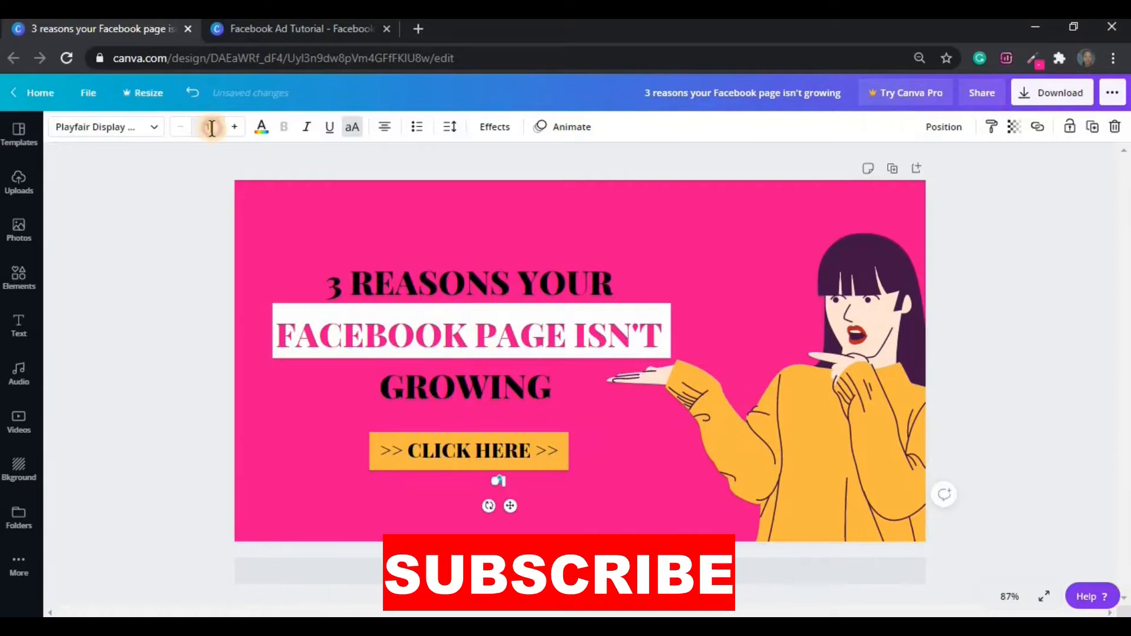
pyautogui.doubleClick(211, 129)
pyautogui.write('18.8')
pyautogui.press('Return')
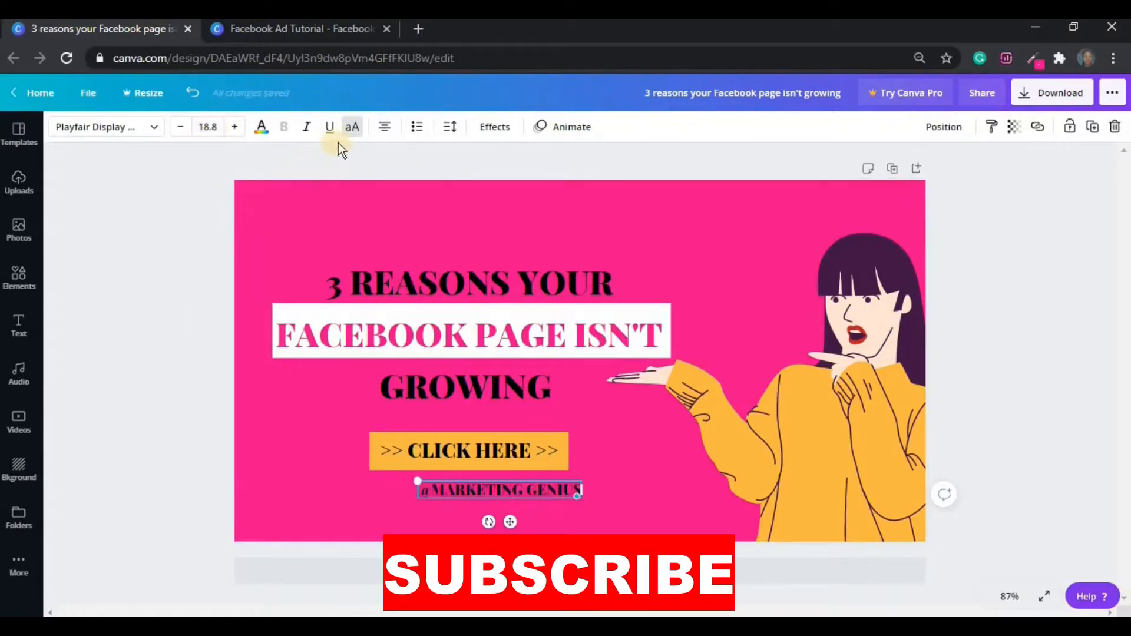
pyautogui.hotkey('ctrl', 'z')
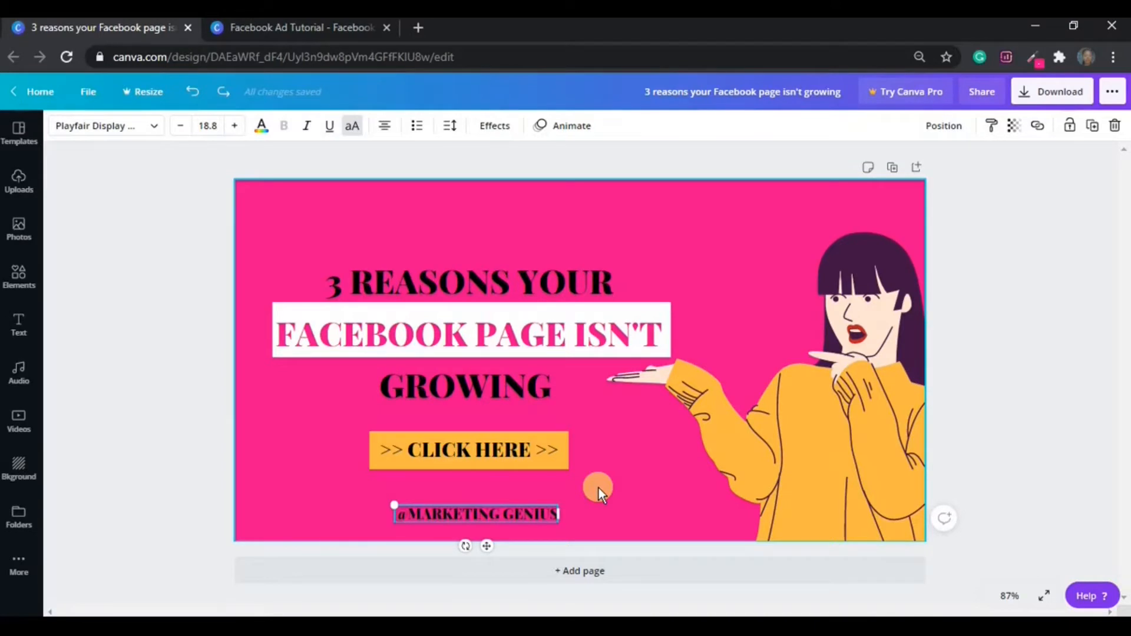
pyautogui.click(354, 129)
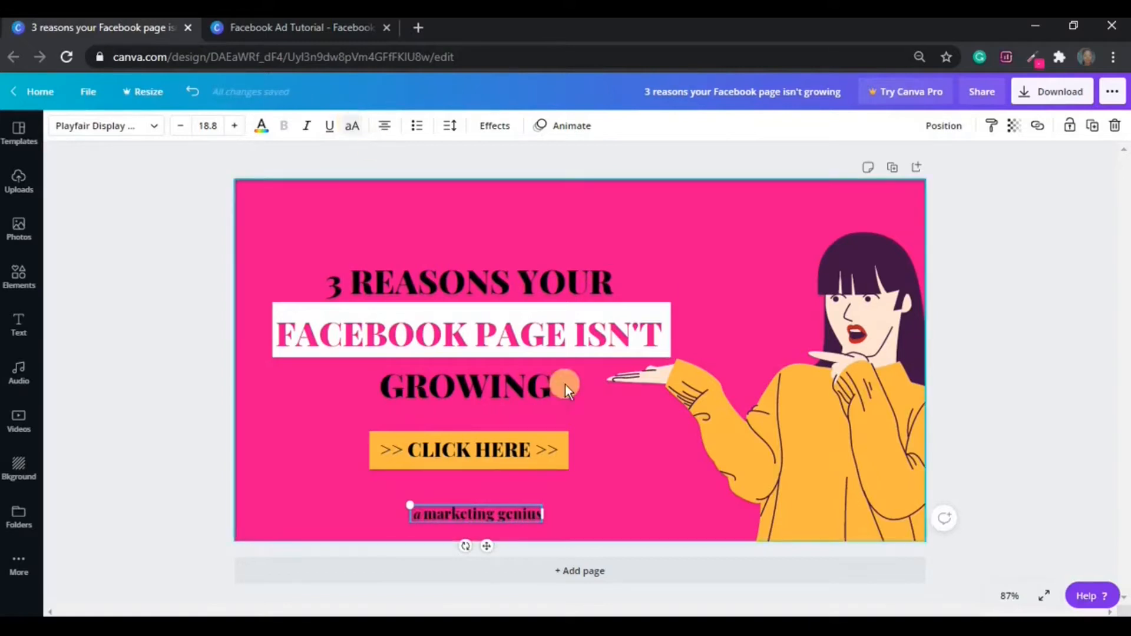
pyautogui.click(587, 514)
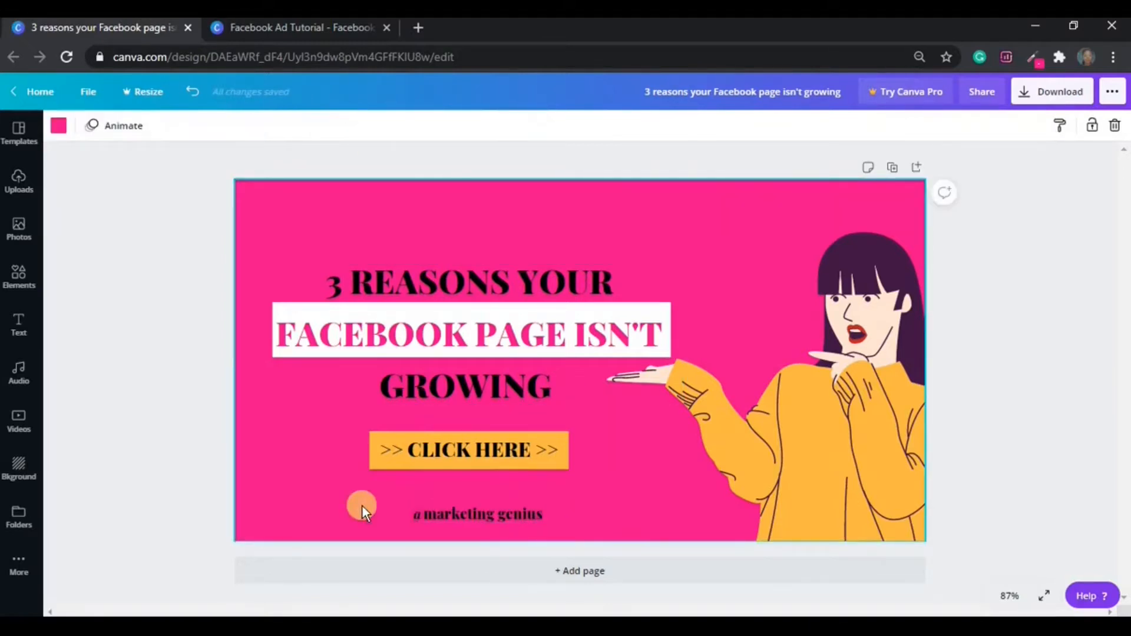